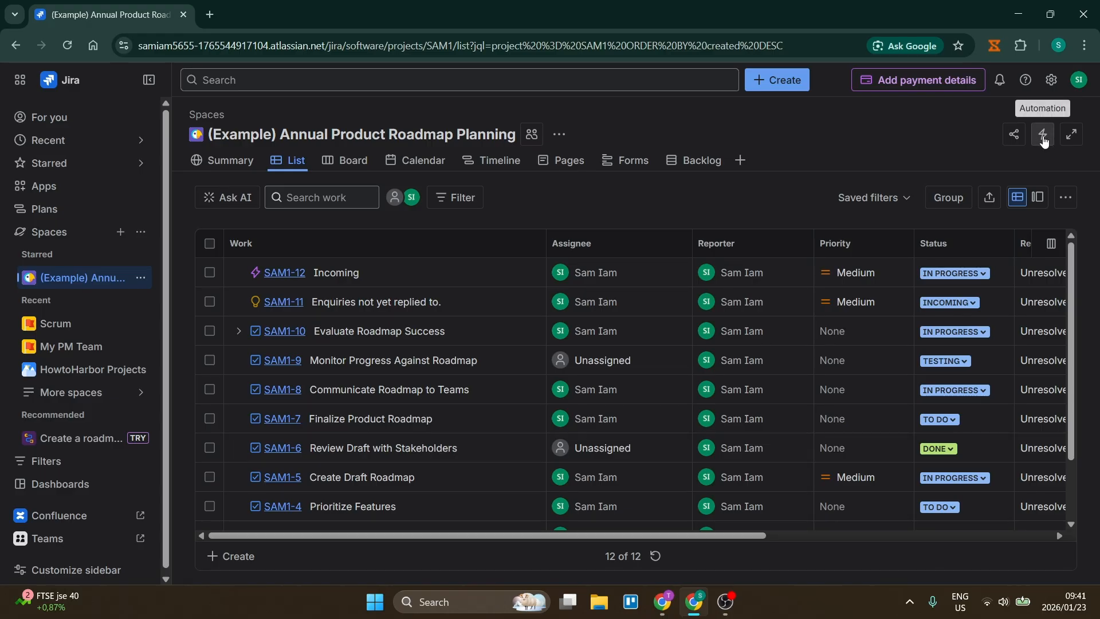
Start a new automation rule for the roadmap planning space and set its trigger to Work item created.
click(1044, 139)
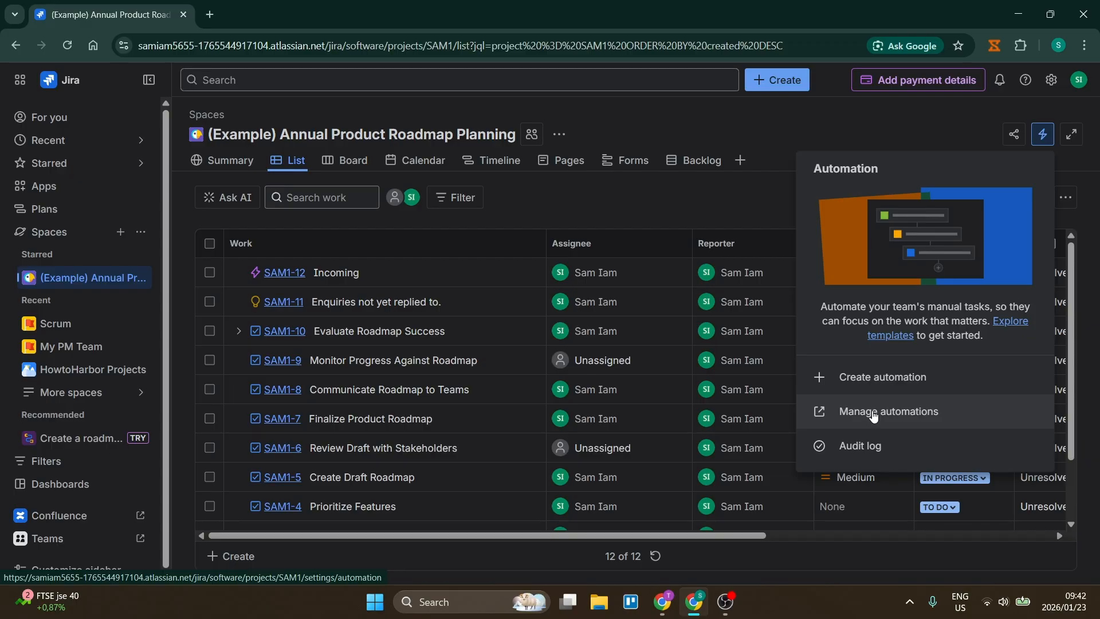
click(880, 383)
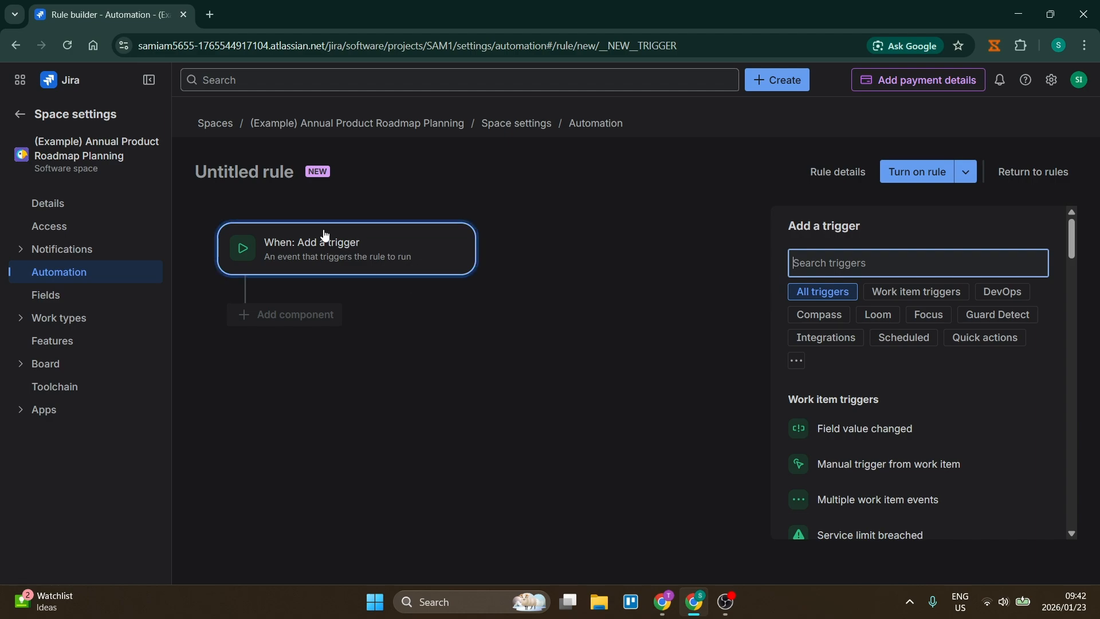
click(325, 253)
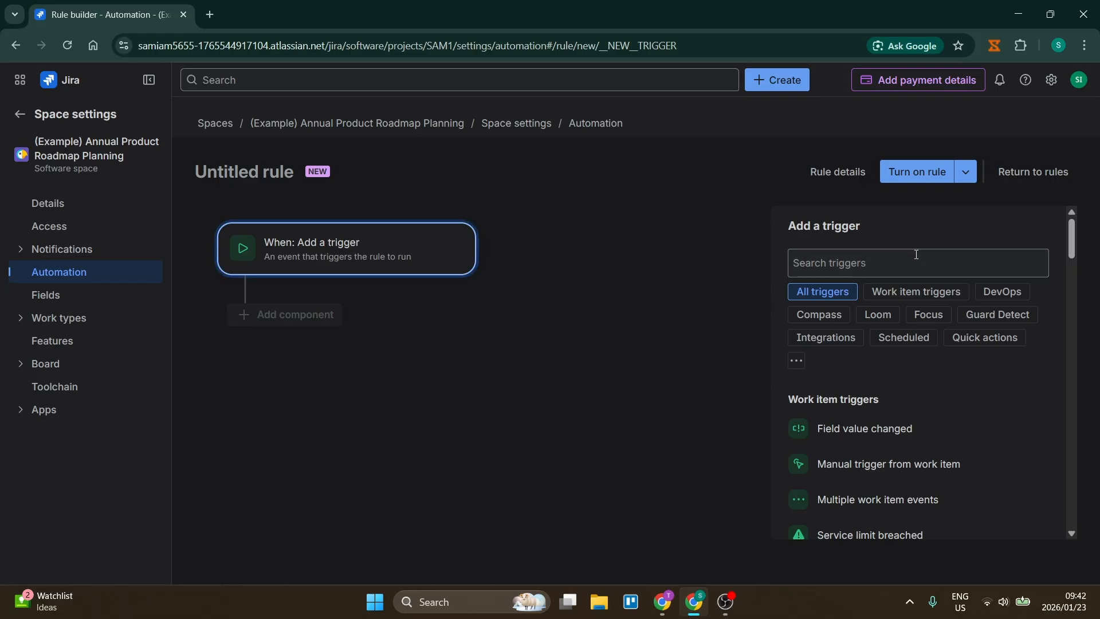
scroll(929, 411, down, 1)
scroll(929, 410, down, 4)
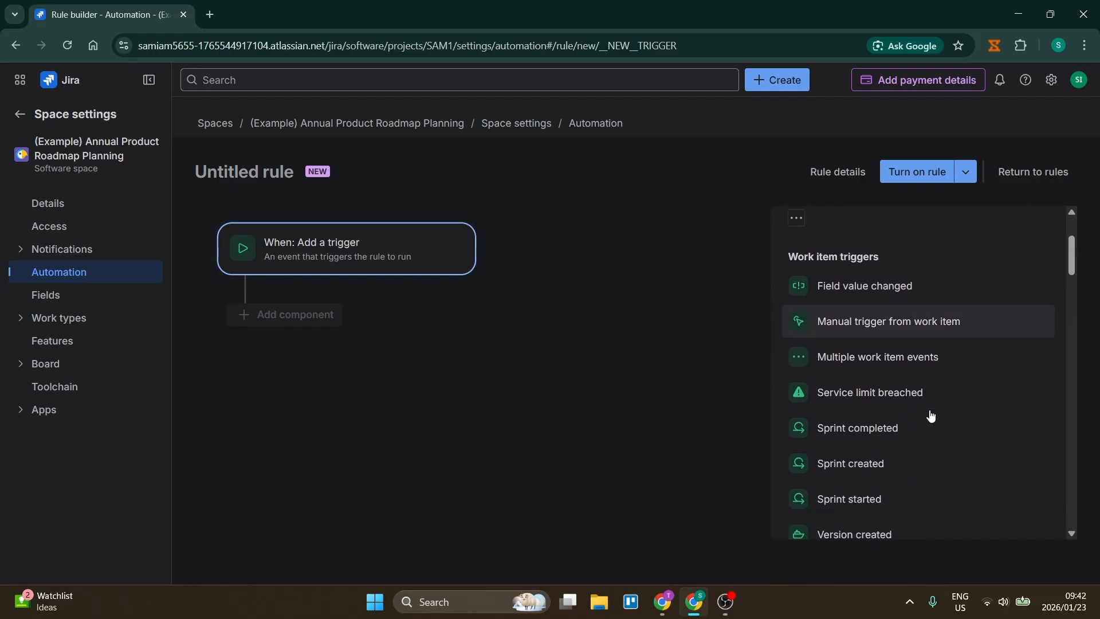
scroll(930, 408, down, 1)
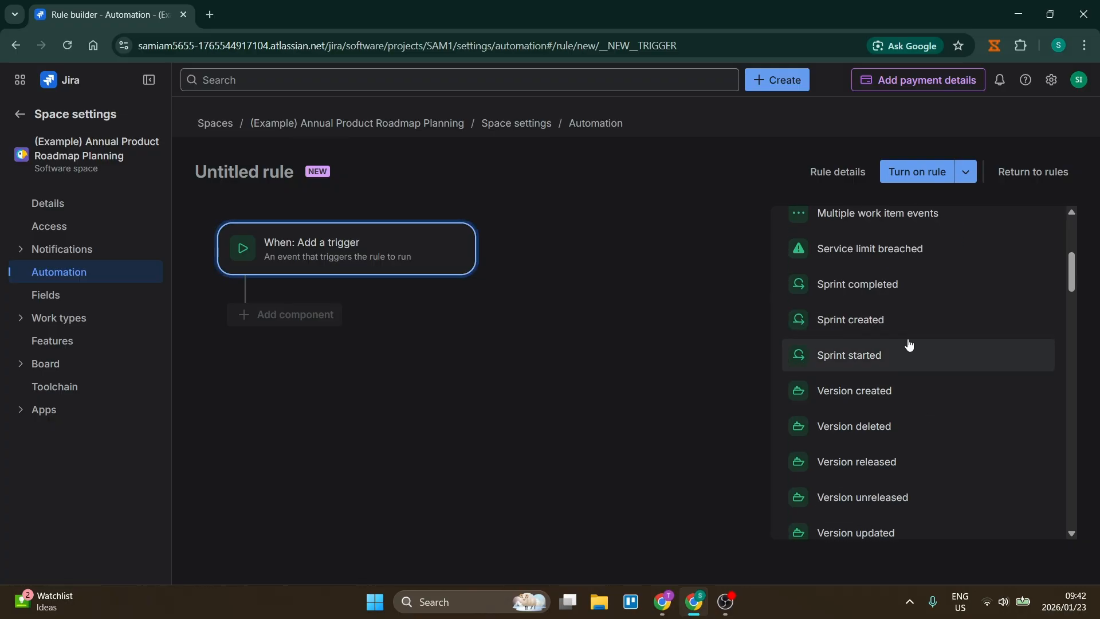
scroll(911, 368, down, 4)
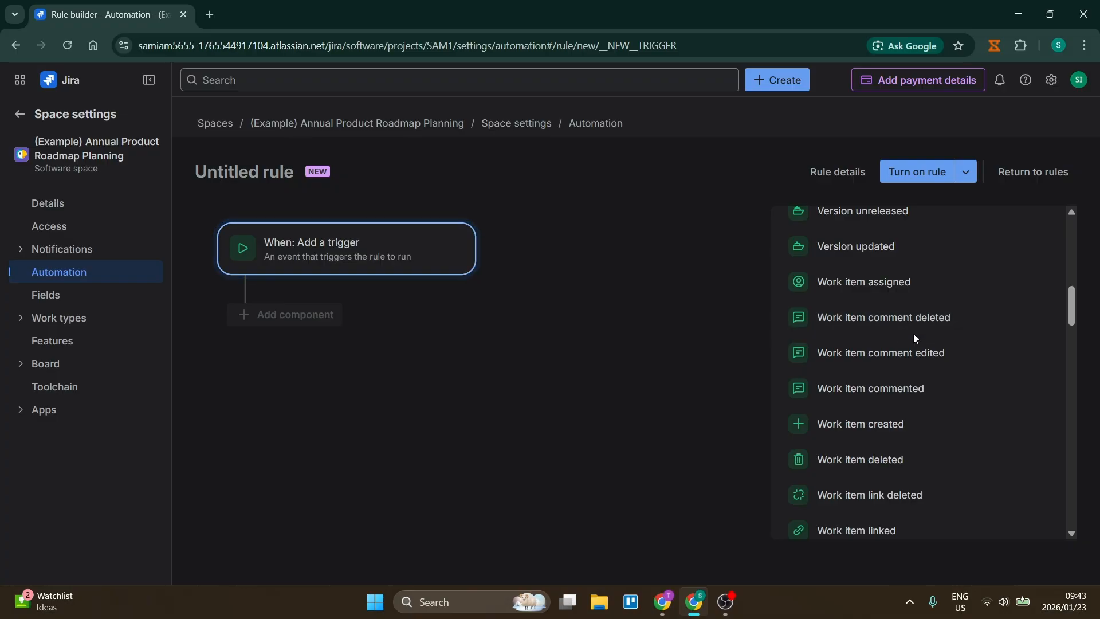
click(902, 427)
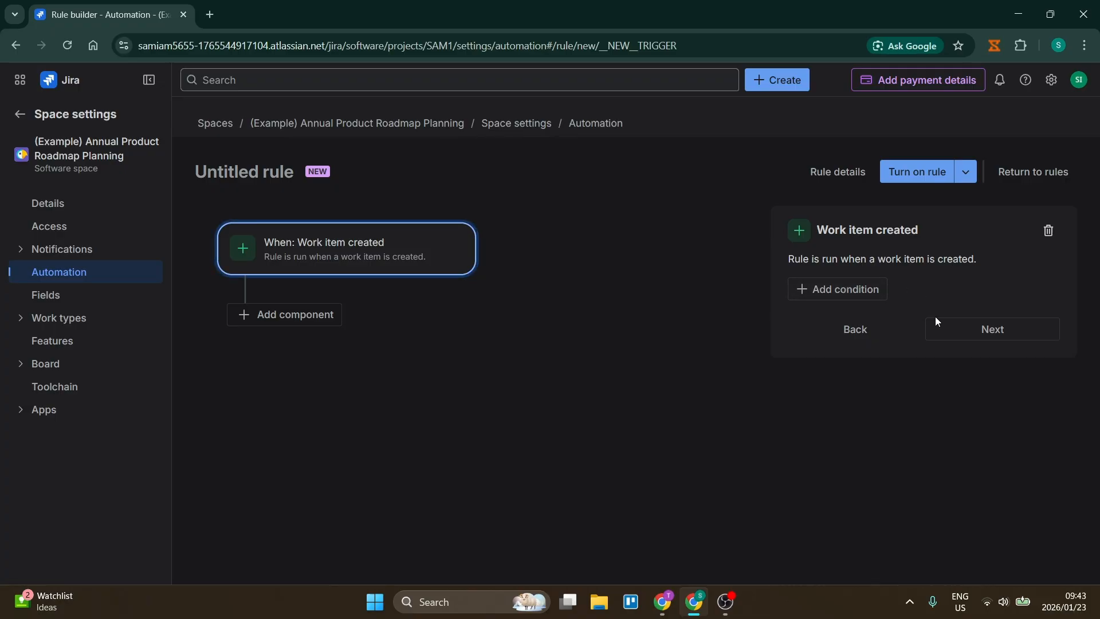
click(853, 294)
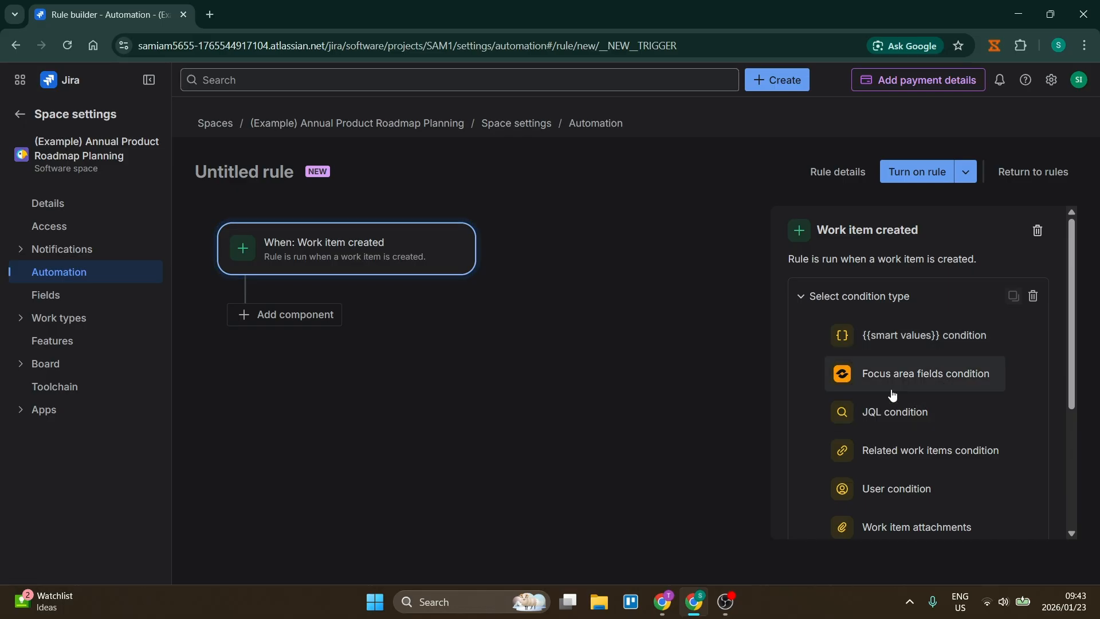
scroll(893, 394, down, 4)
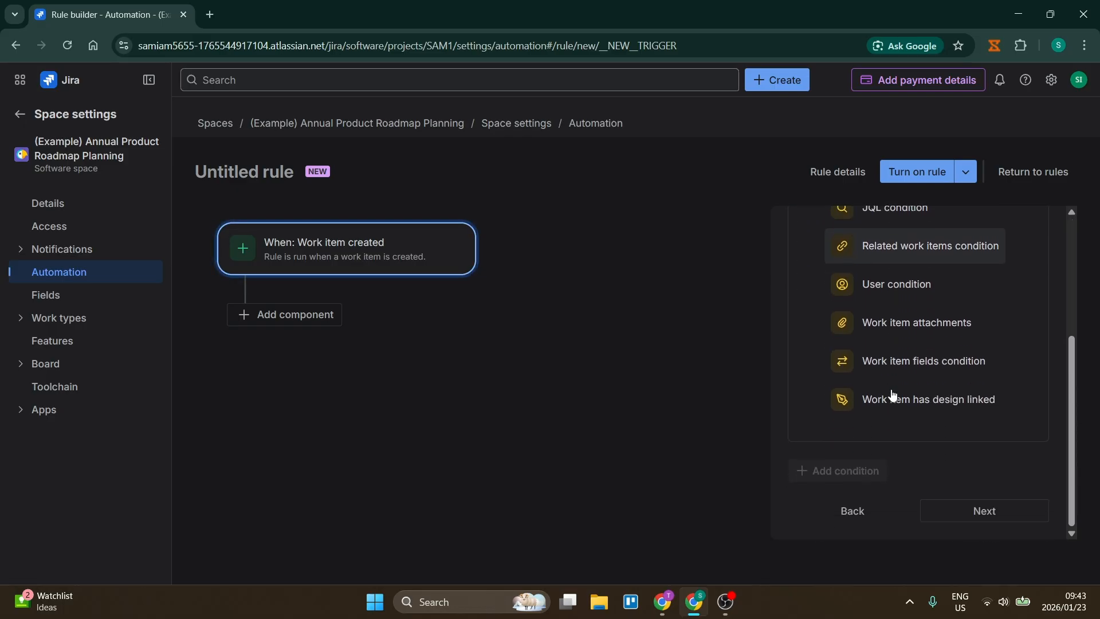
scroll(893, 395, up, 1)
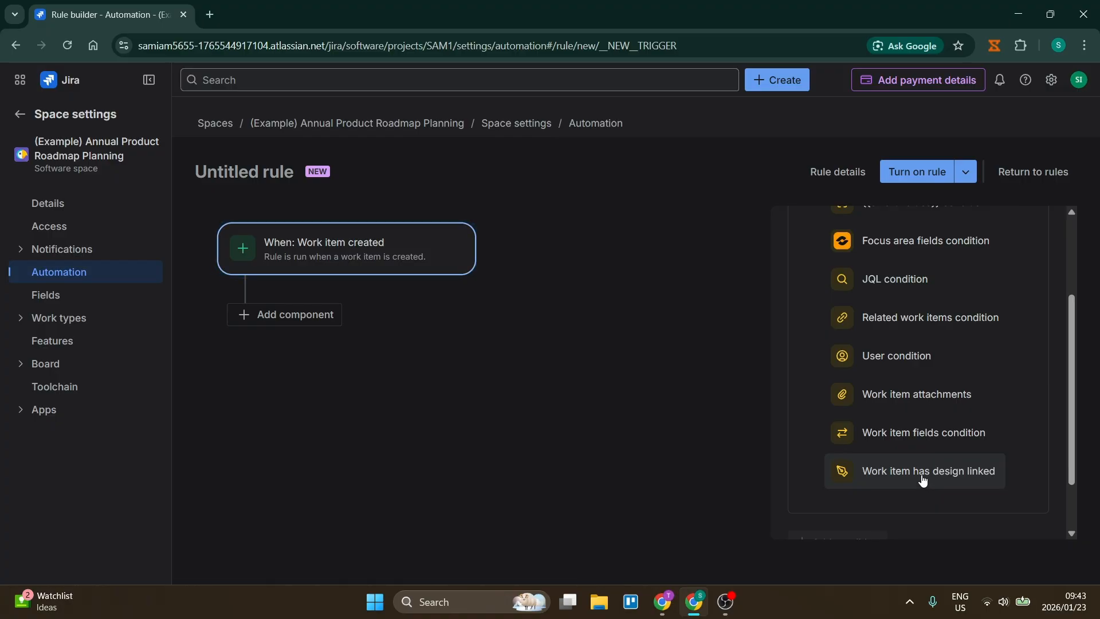
scroll(913, 462, up, 2)
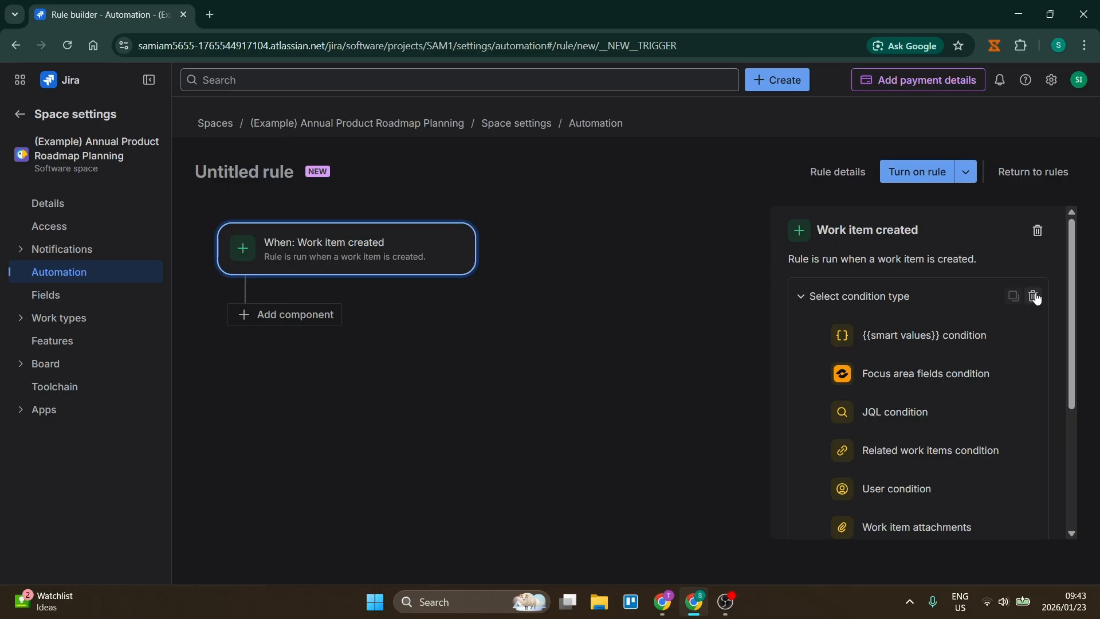
click(857, 303)
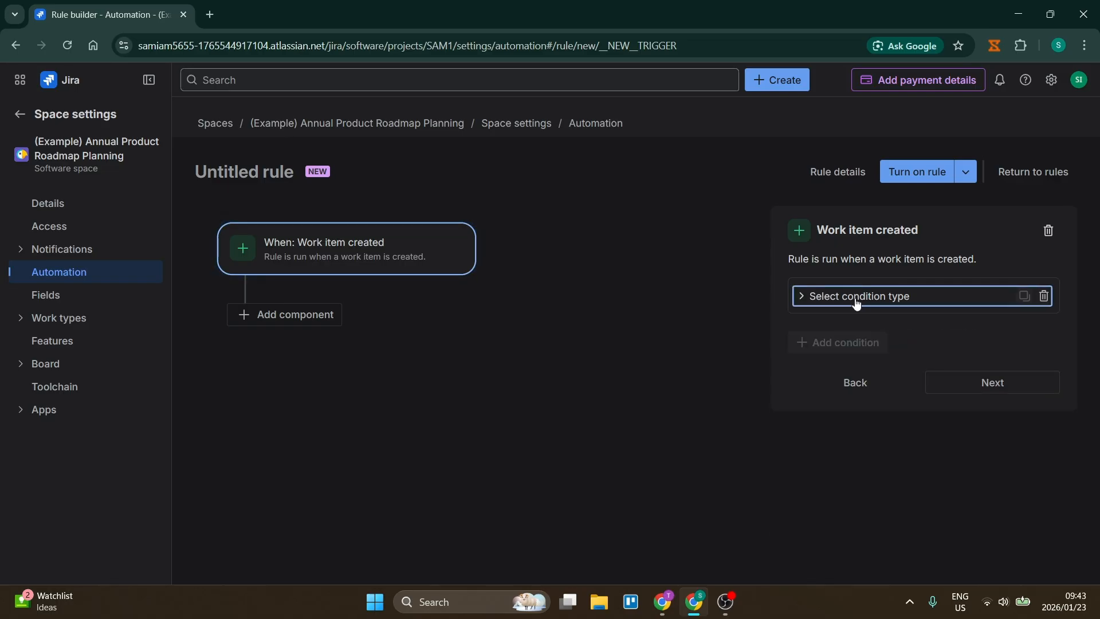
click(857, 302)
click(1042, 296)
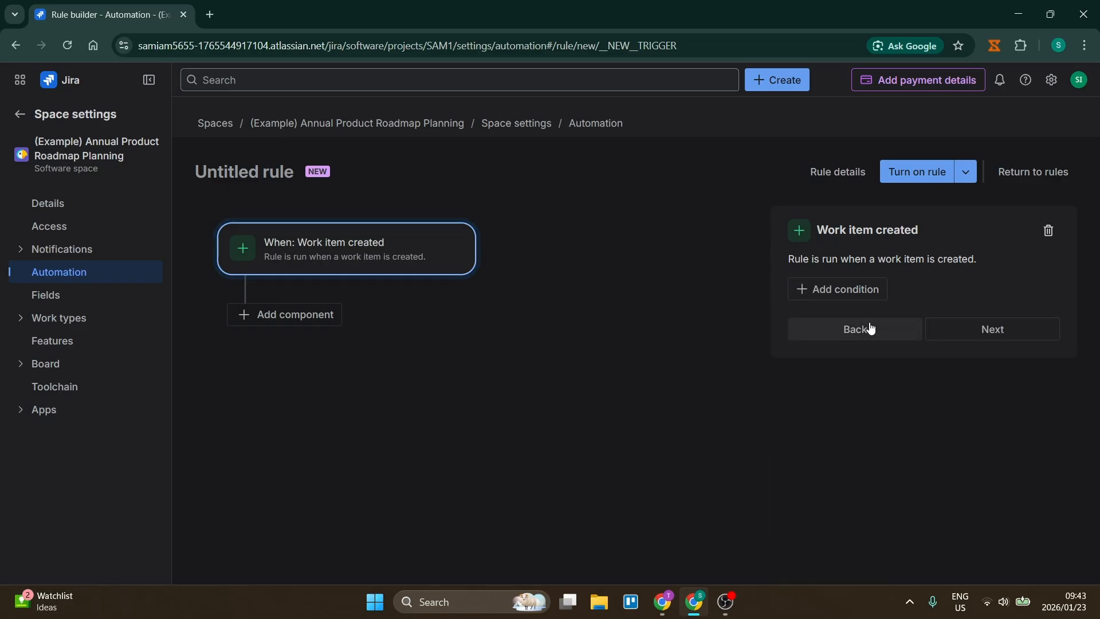
Accept the trigger without conditions and add a Create sprint action to the rule.
click(1001, 335)
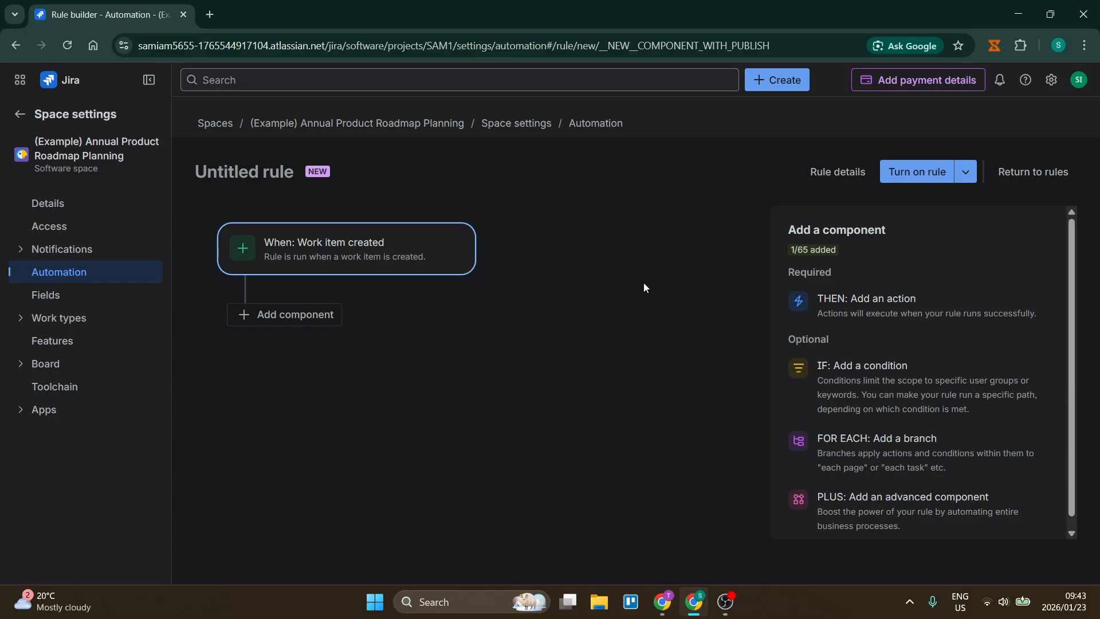
click(884, 307)
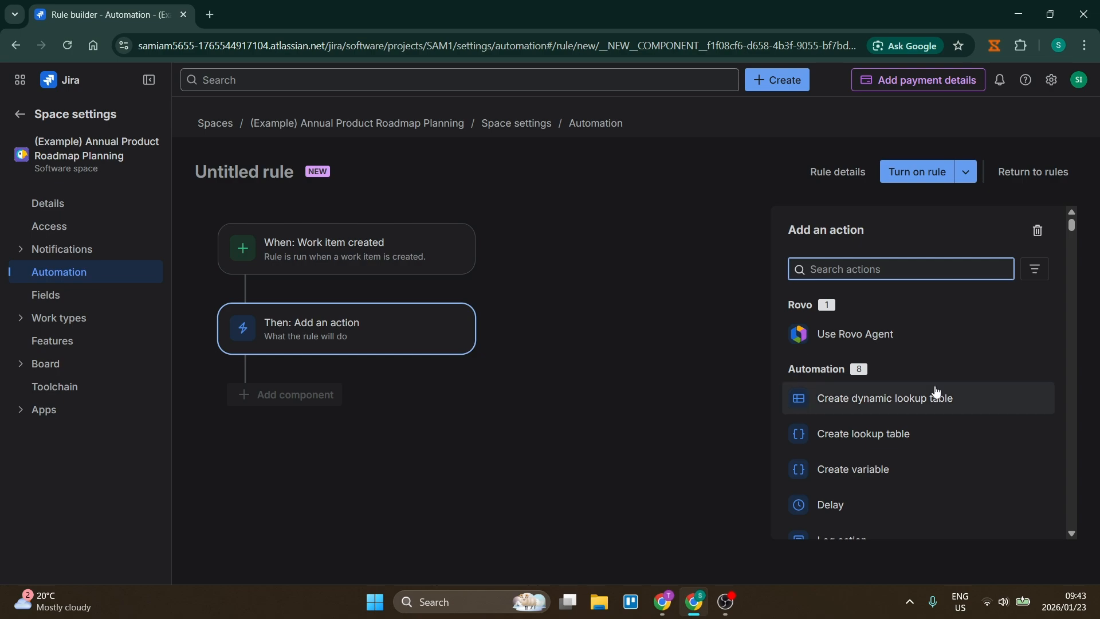
scroll(937, 406, down, 5)
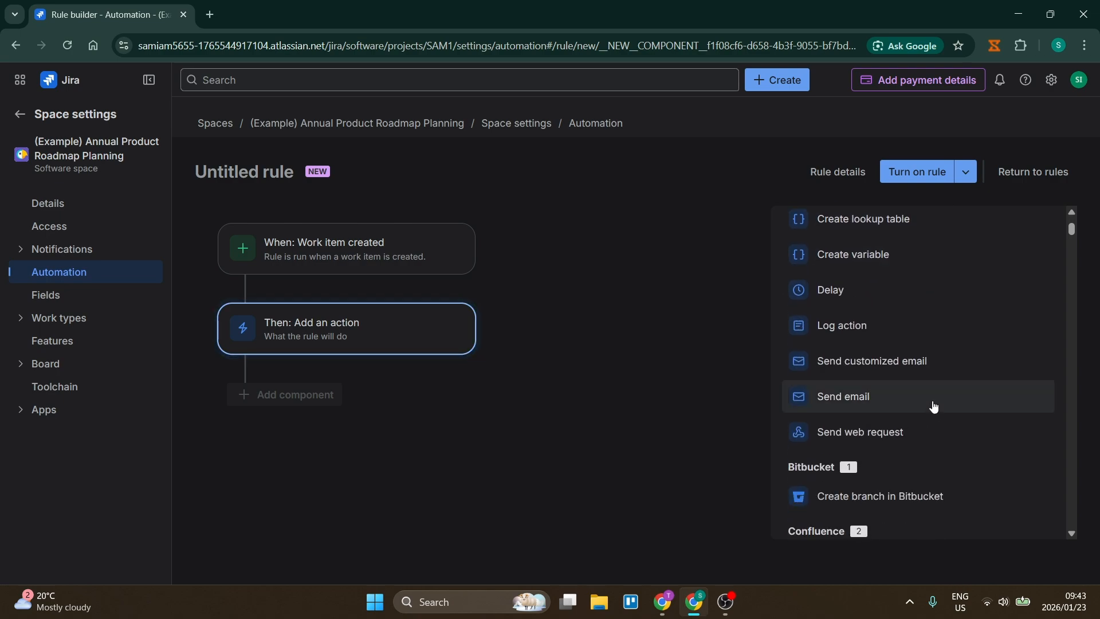
scroll(958, 320, down, 4)
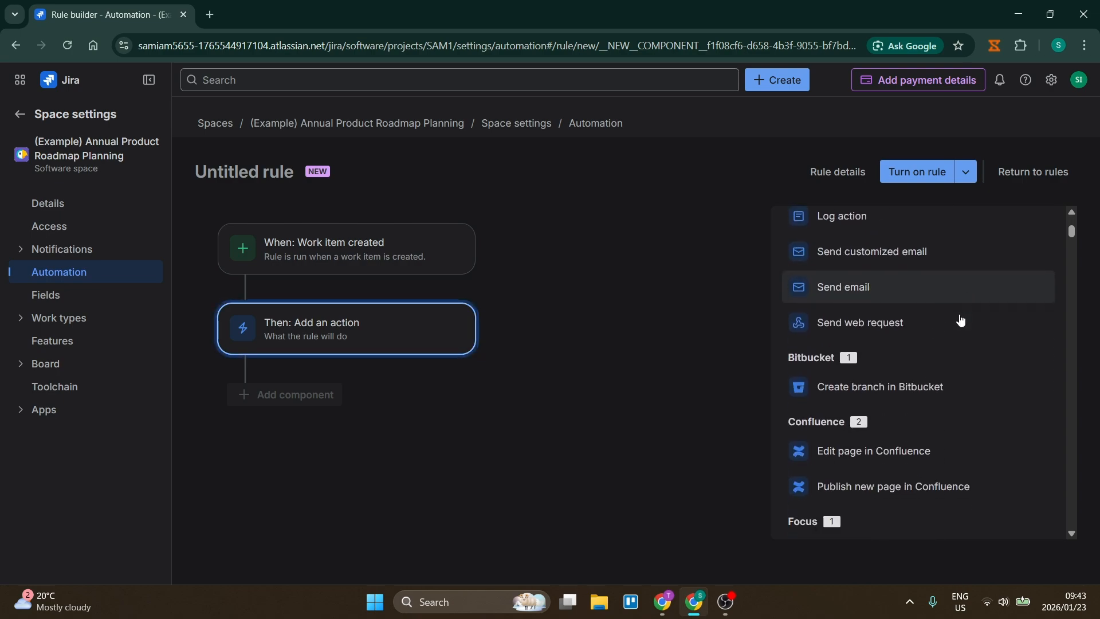
scroll(959, 326, down, 4)
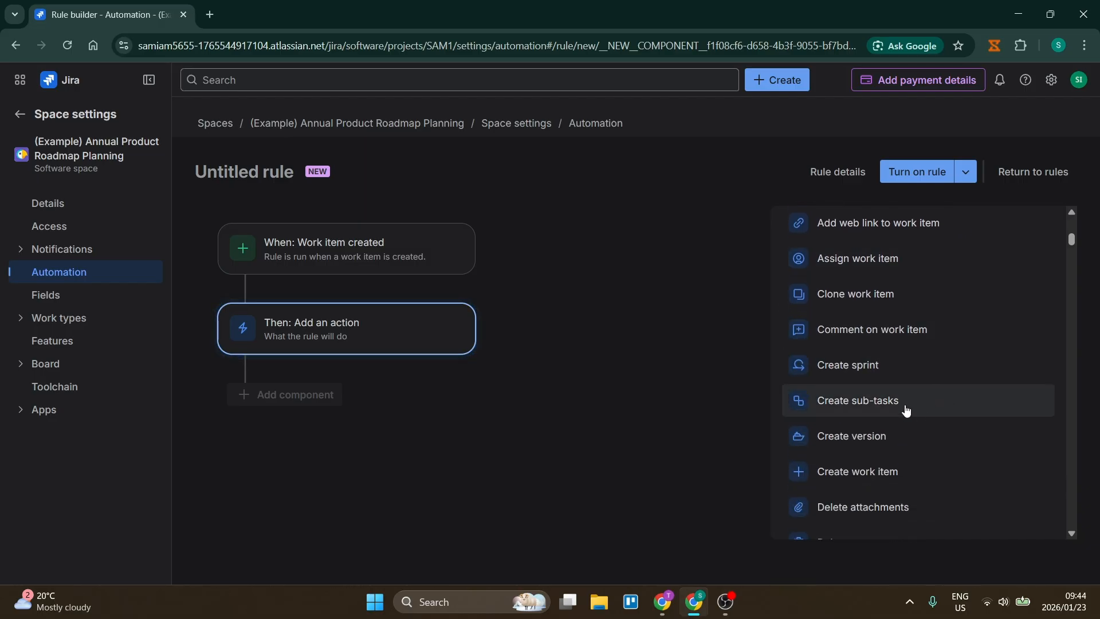
click(904, 373)
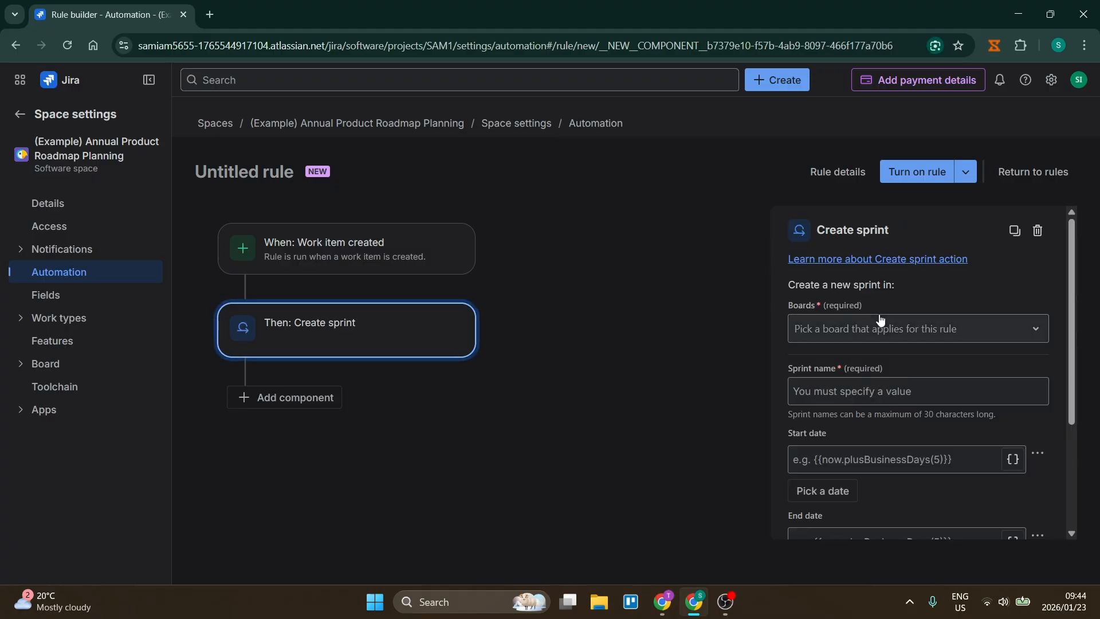
Have the action create the sprint in the SCRUM board with the sprint name "Sprint".
click(907, 332)
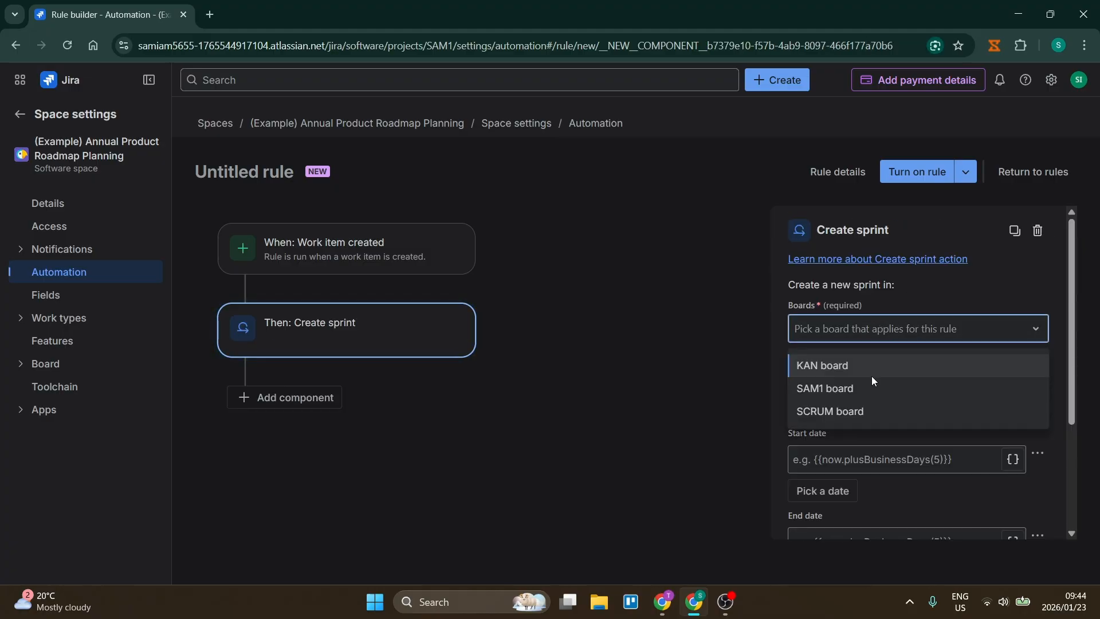
click(865, 412)
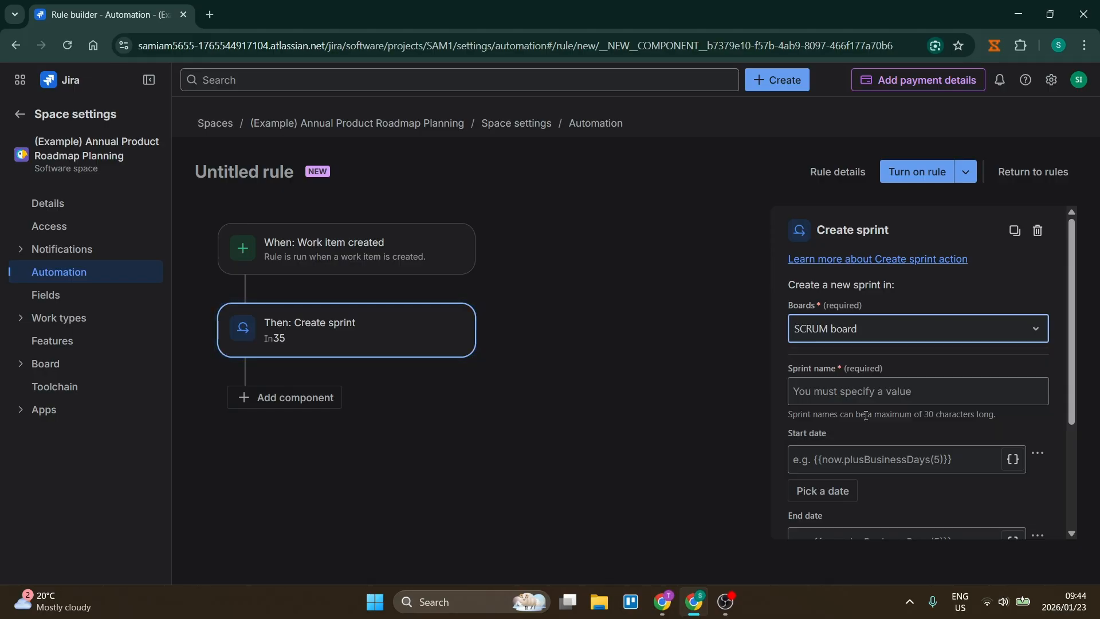
scroll(910, 356, down, 1)
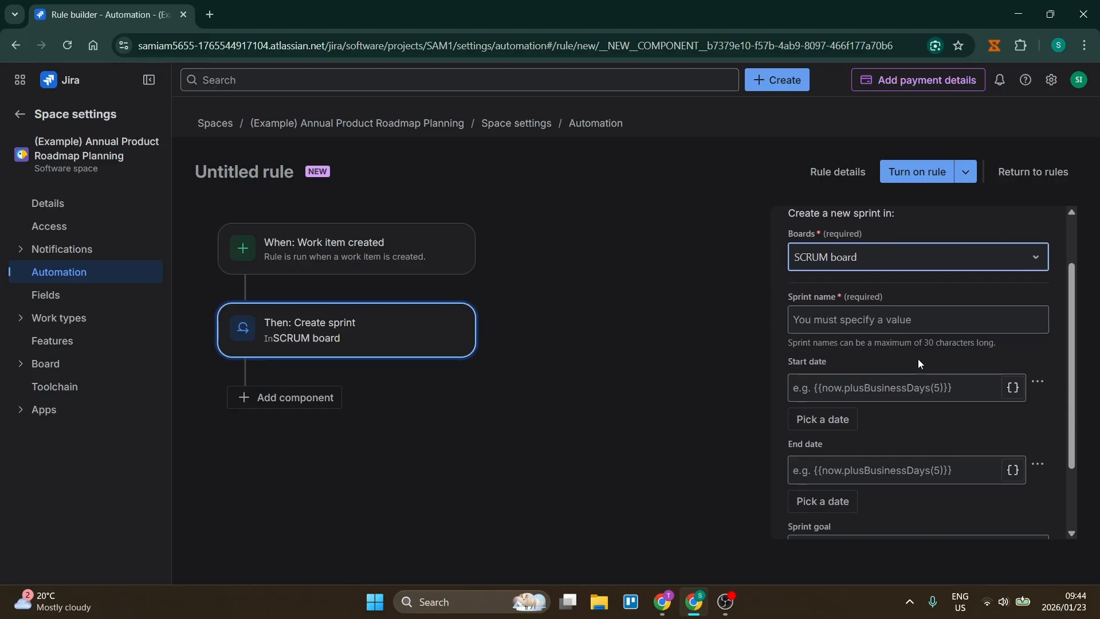
click(921, 319)
text(Spri)
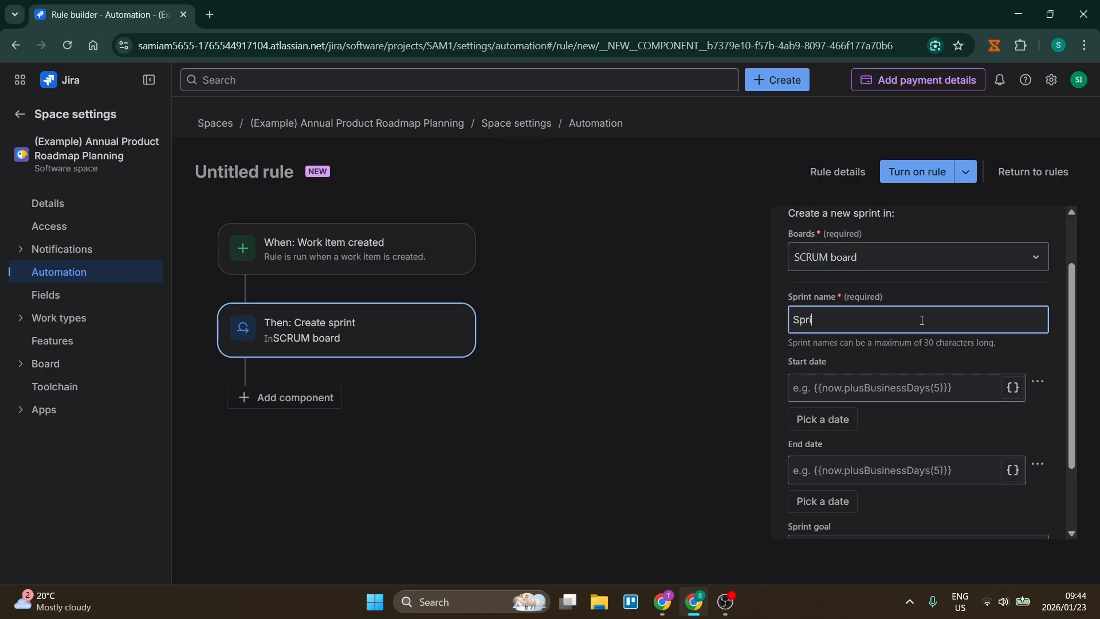
text(nt)
click(937, 355)
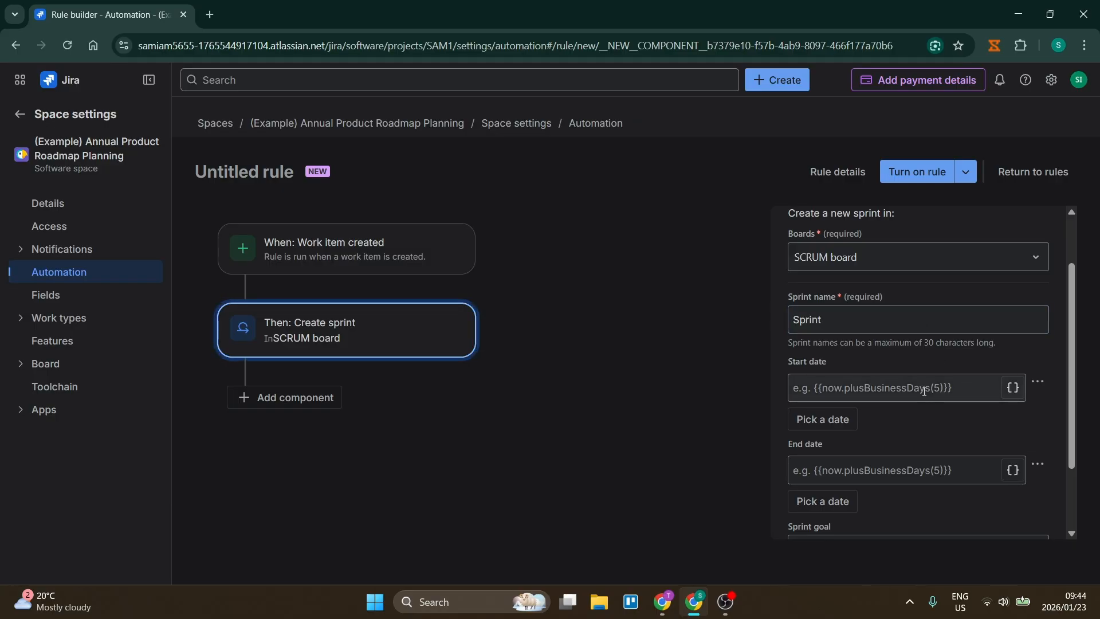
Set the sprint's start date to 1/24/2026 as a fixed calendar date and finish the Create sprint action.
click(937, 393)
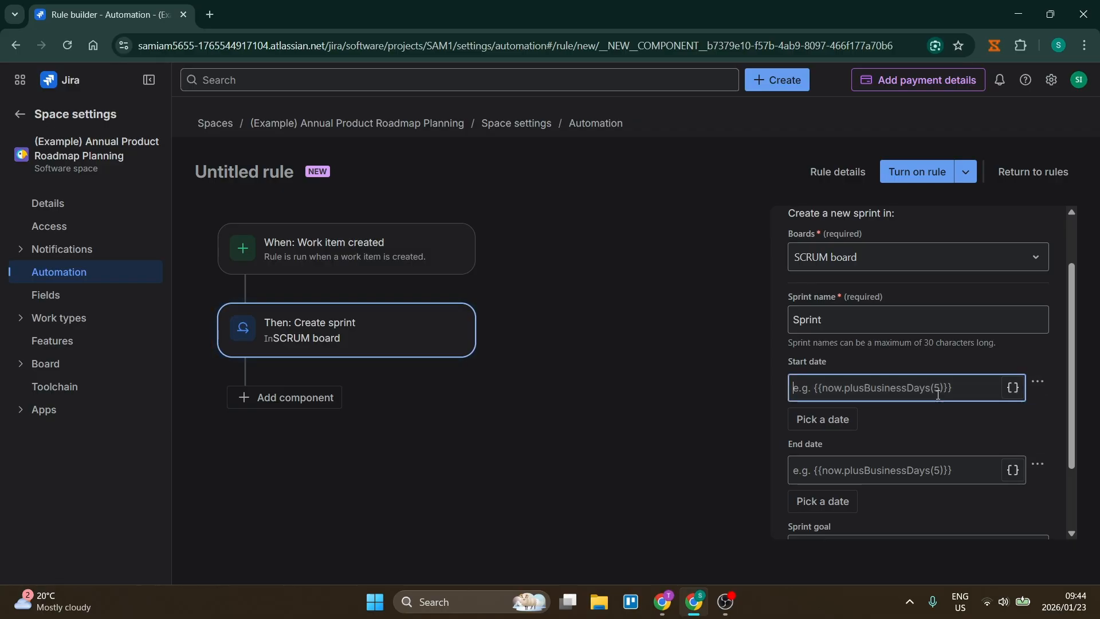
scroll(938, 394, down, 1)
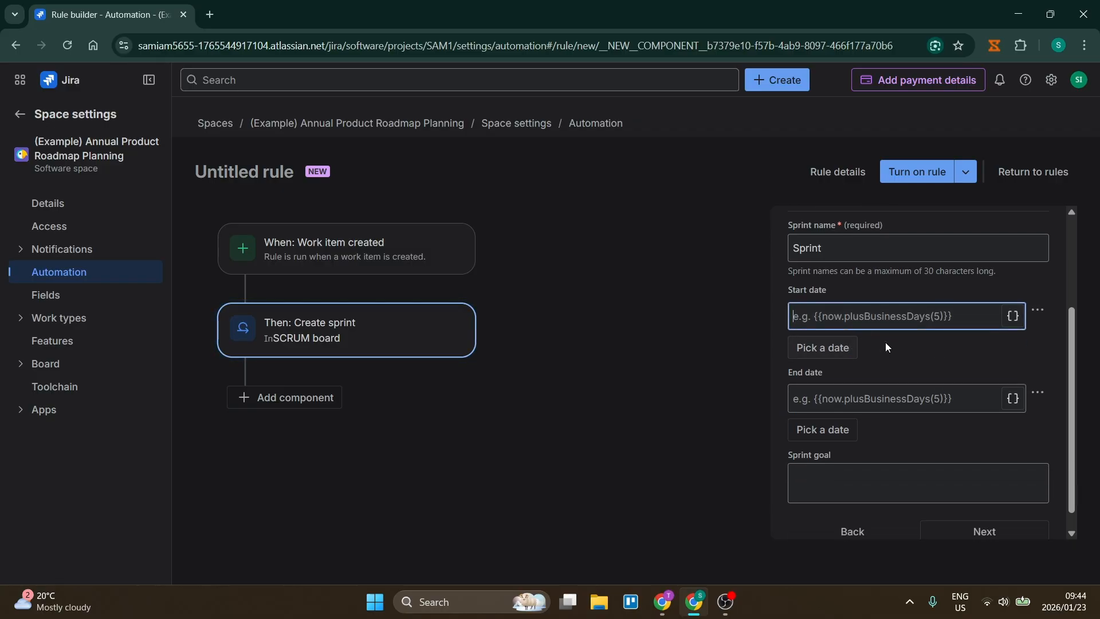
click(819, 350)
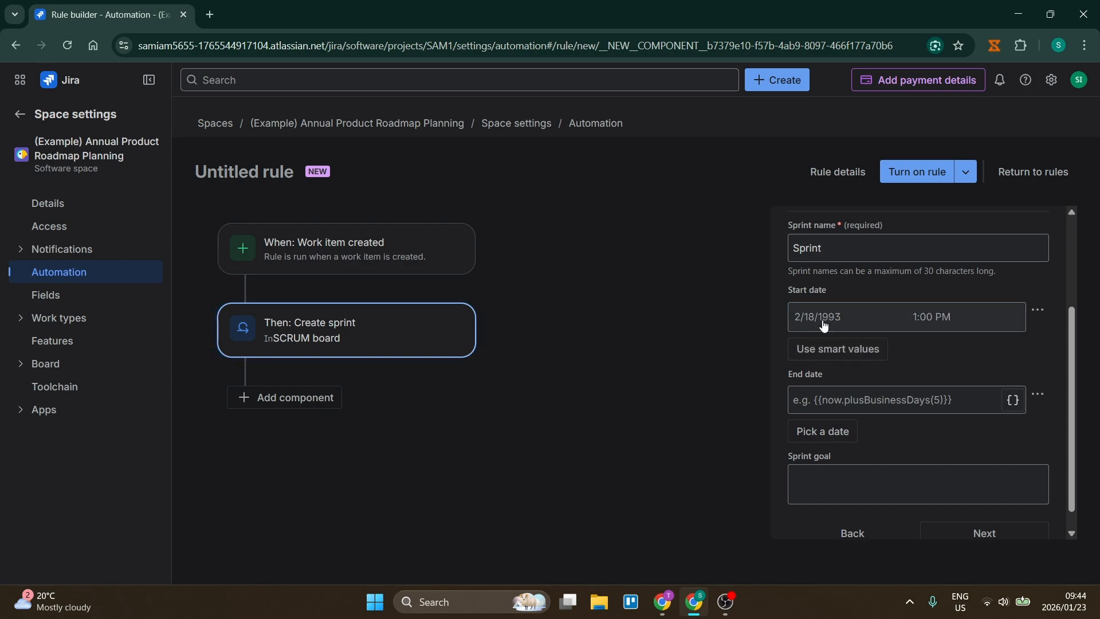
click(824, 325)
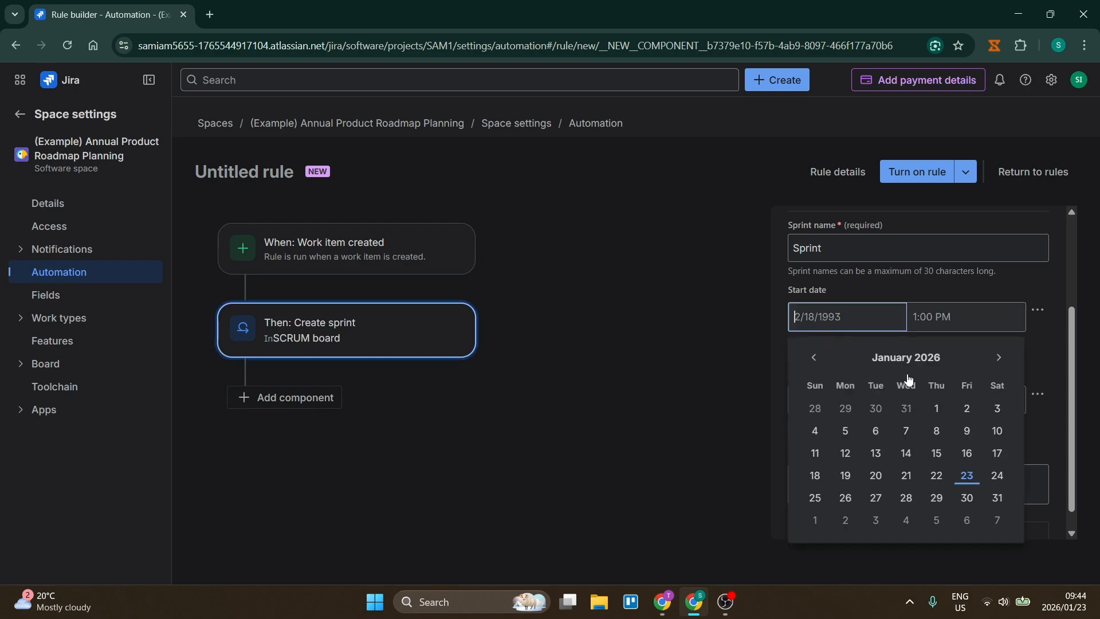
click(997, 477)
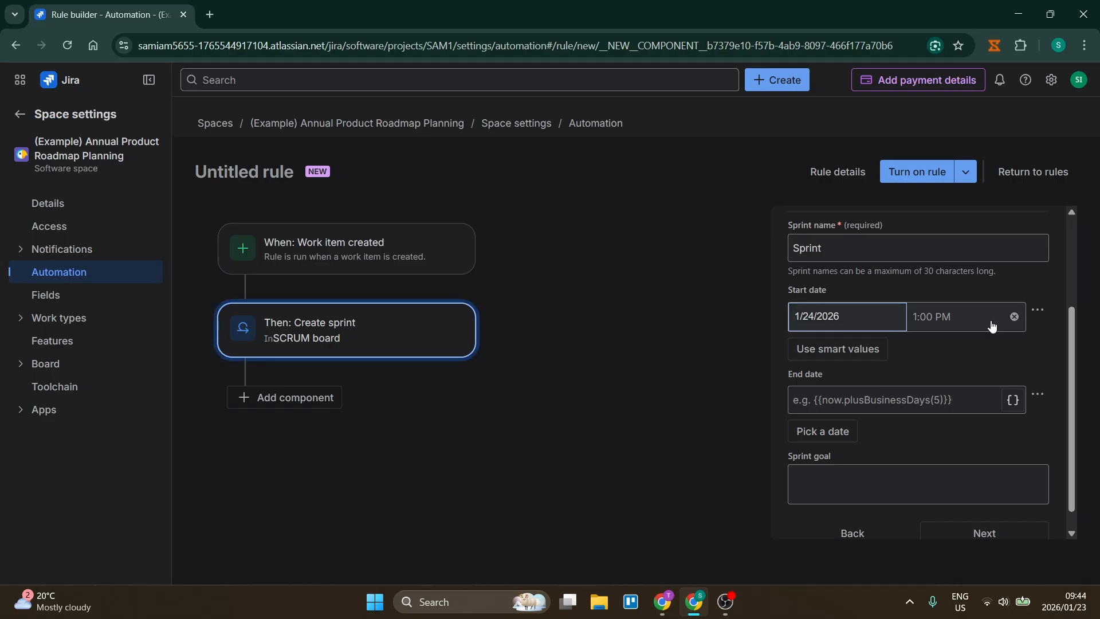
scroll(992, 324, down, 1)
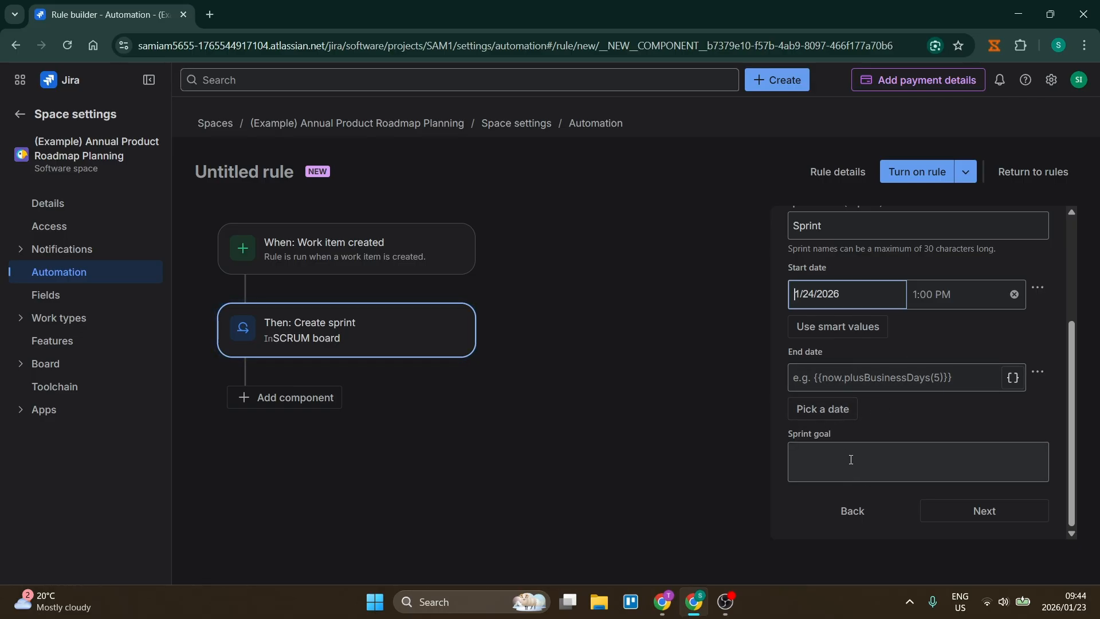
scroll(879, 376, up, 3)
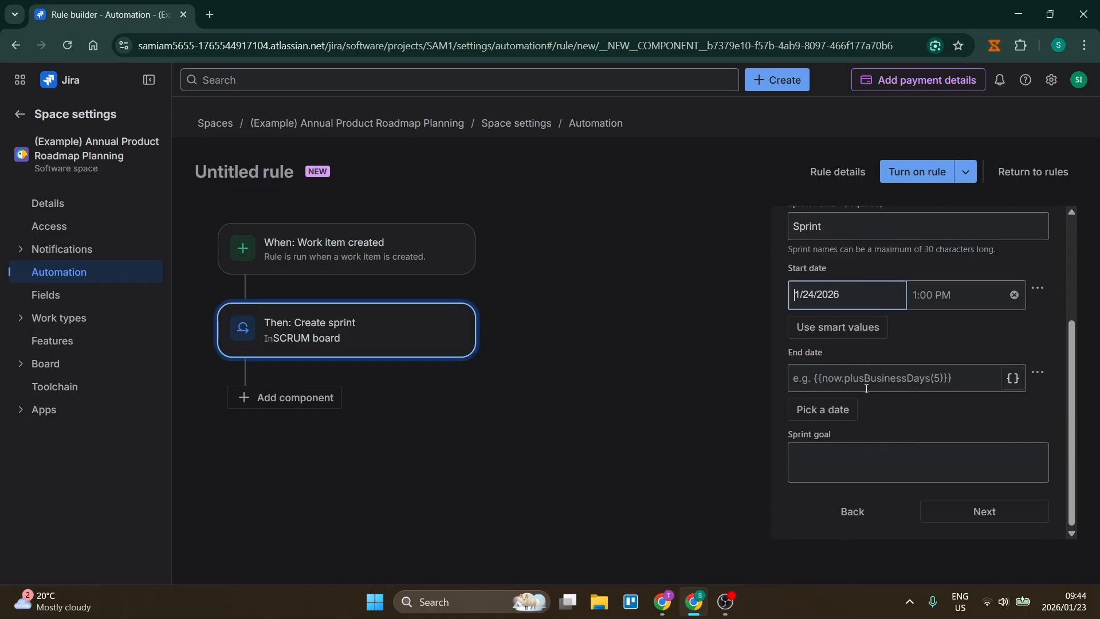
scroll(954, 380, down, 3)
click(977, 513)
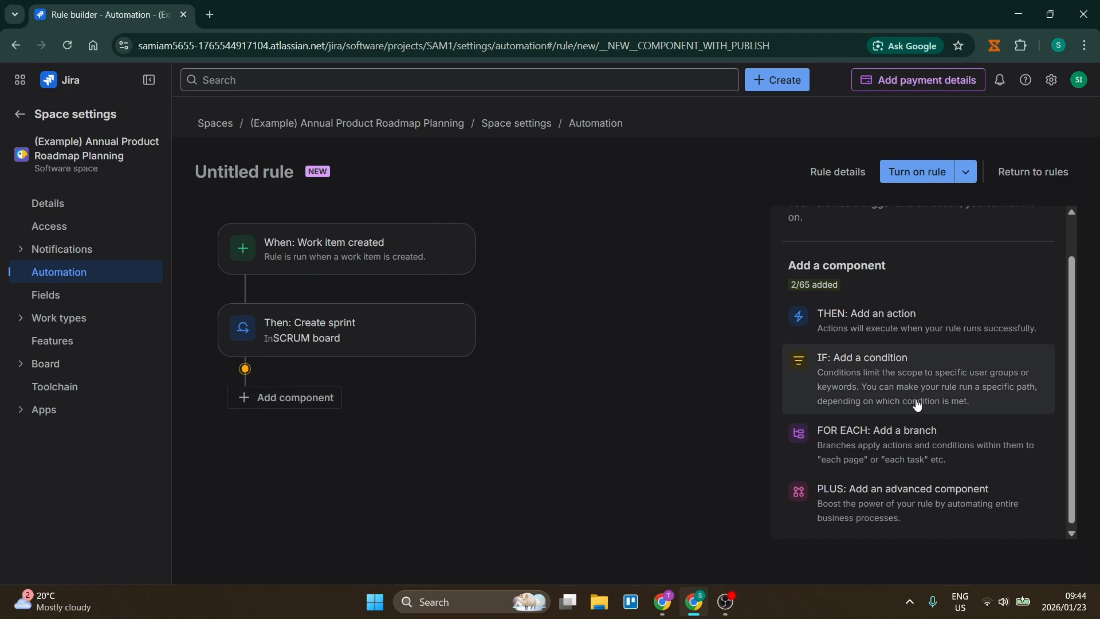
scroll(917, 401, up, 1)
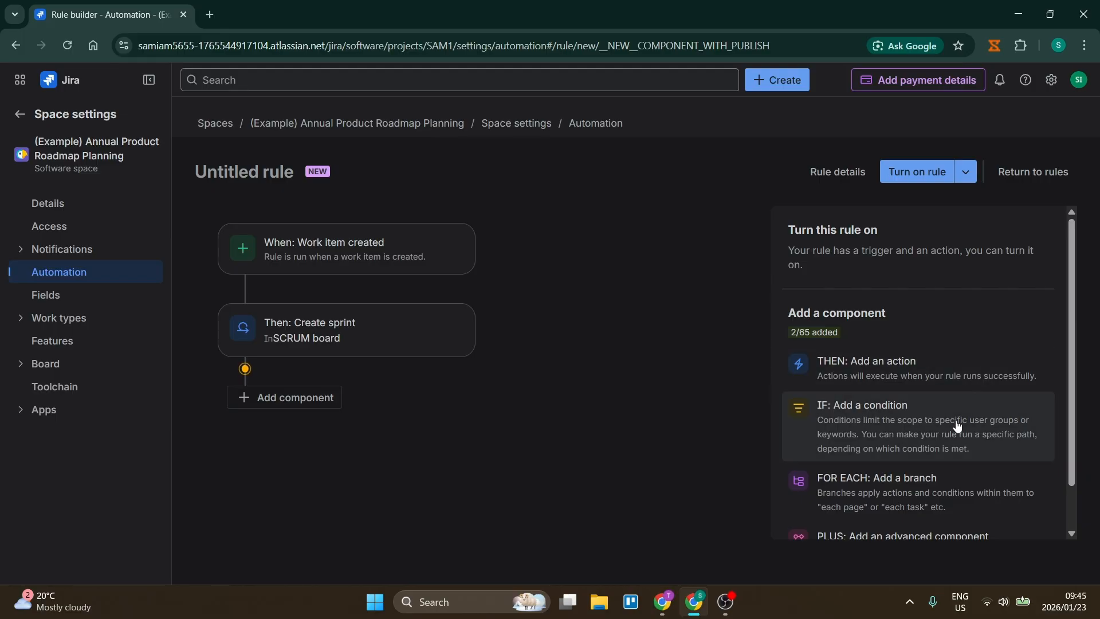
scroll(945, 429, down, 1)
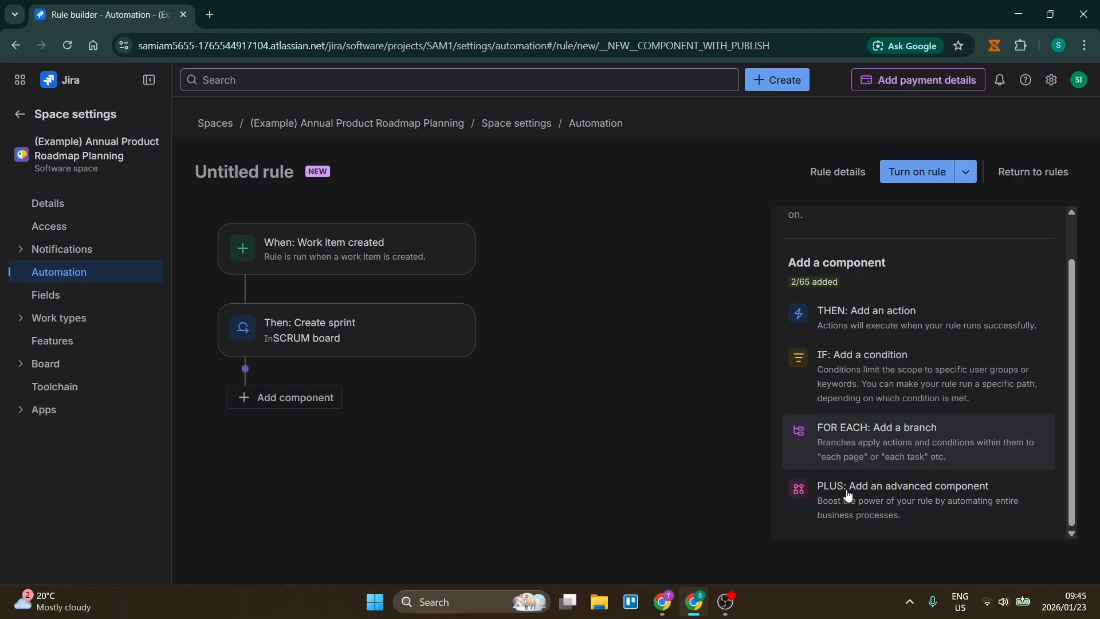
scroll(849, 494, up, 1)
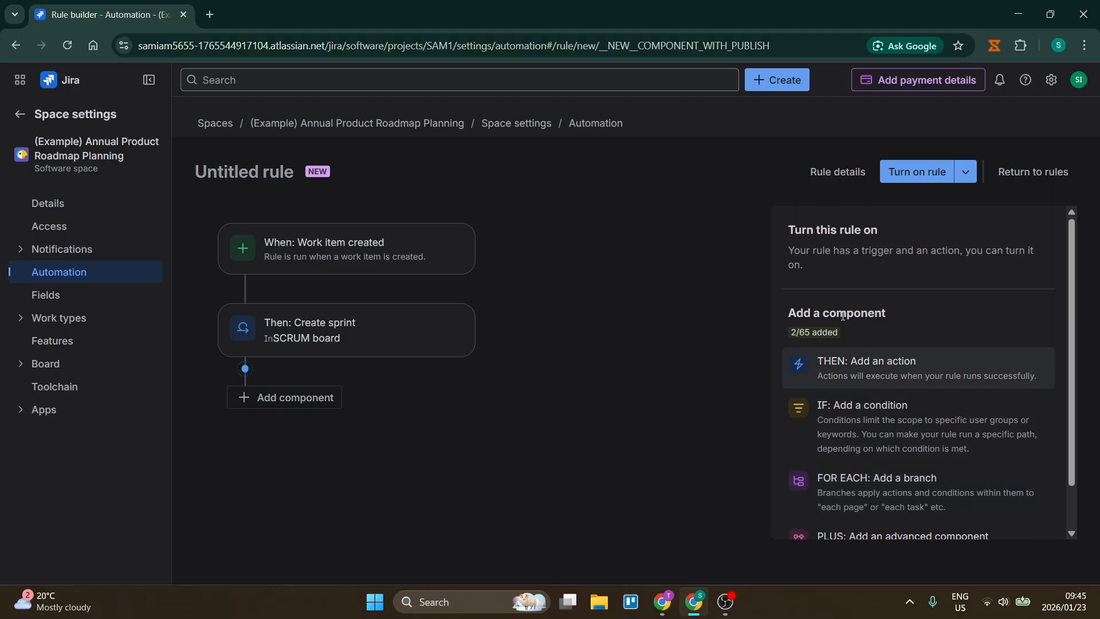
Name the automation rule "Rule One", leave it editable by all admins, and turn it on.
click(967, 172)
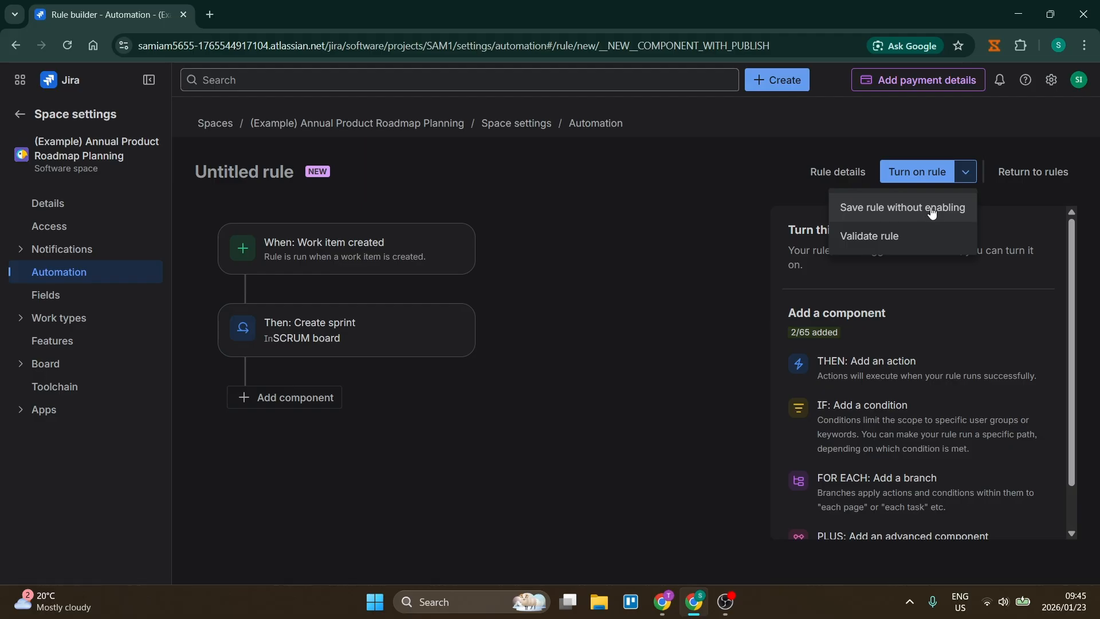
click(965, 172)
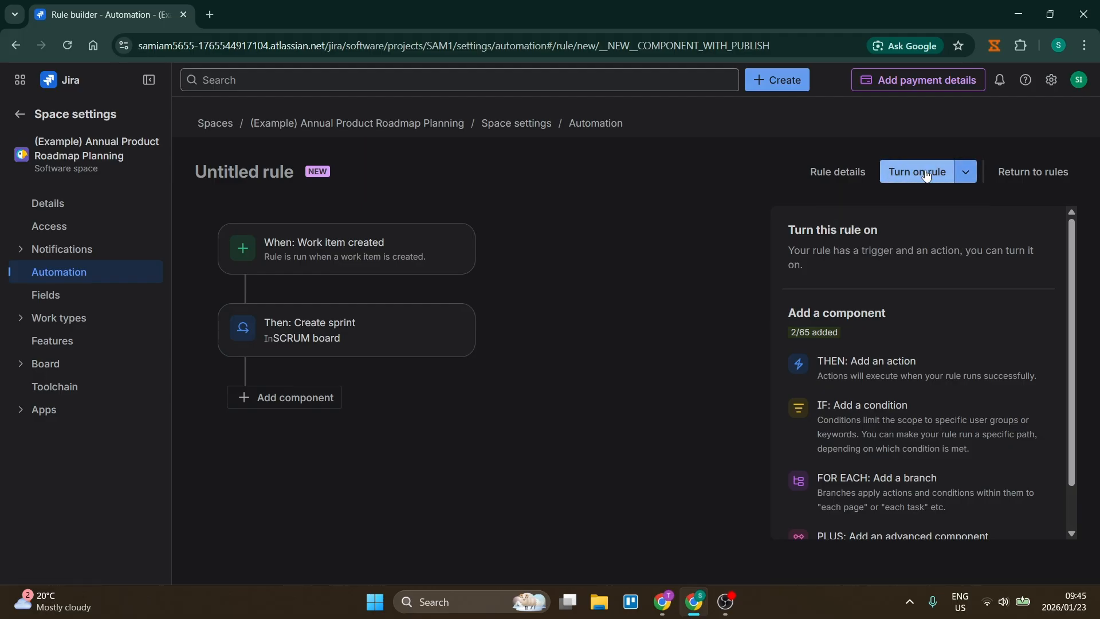
click(926, 175)
click(854, 281)
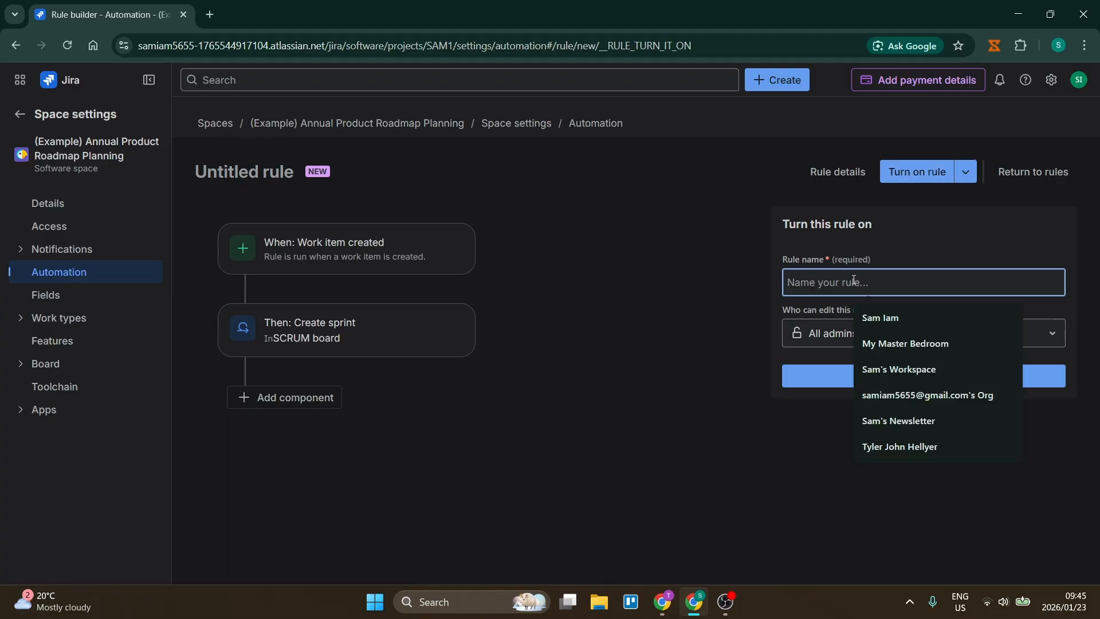
text(Rule One)
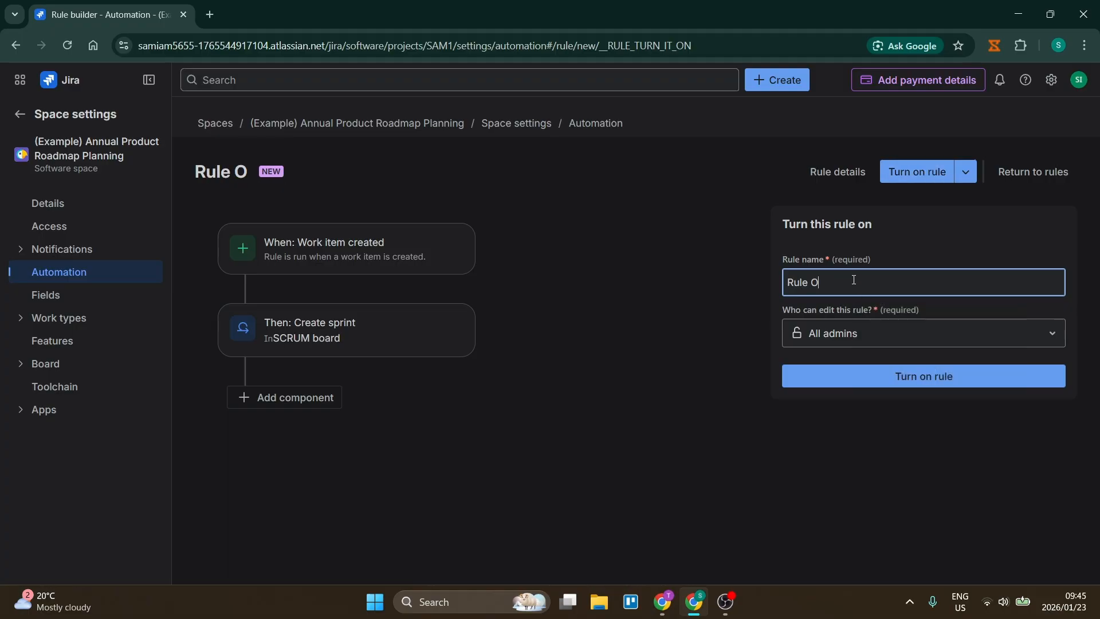
click(875, 329)
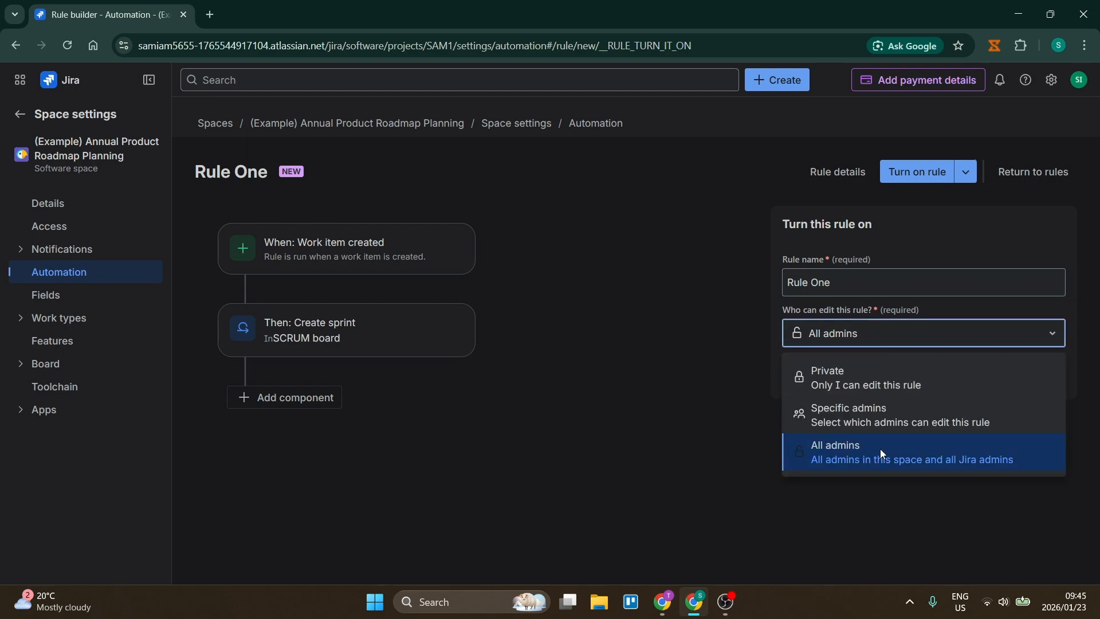
click(911, 335)
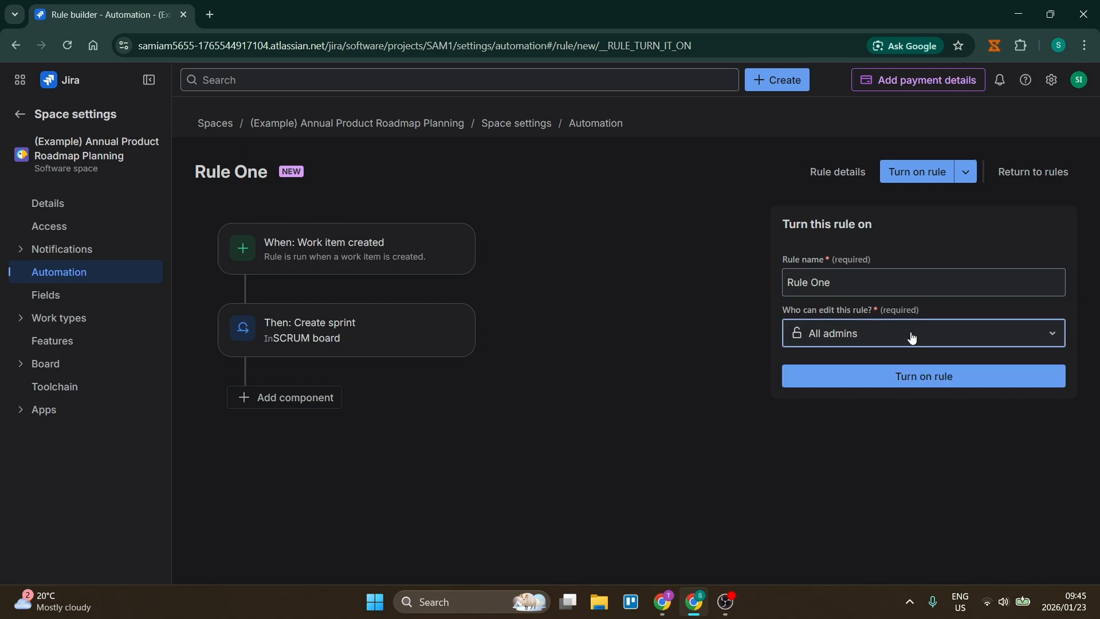
click(908, 370)
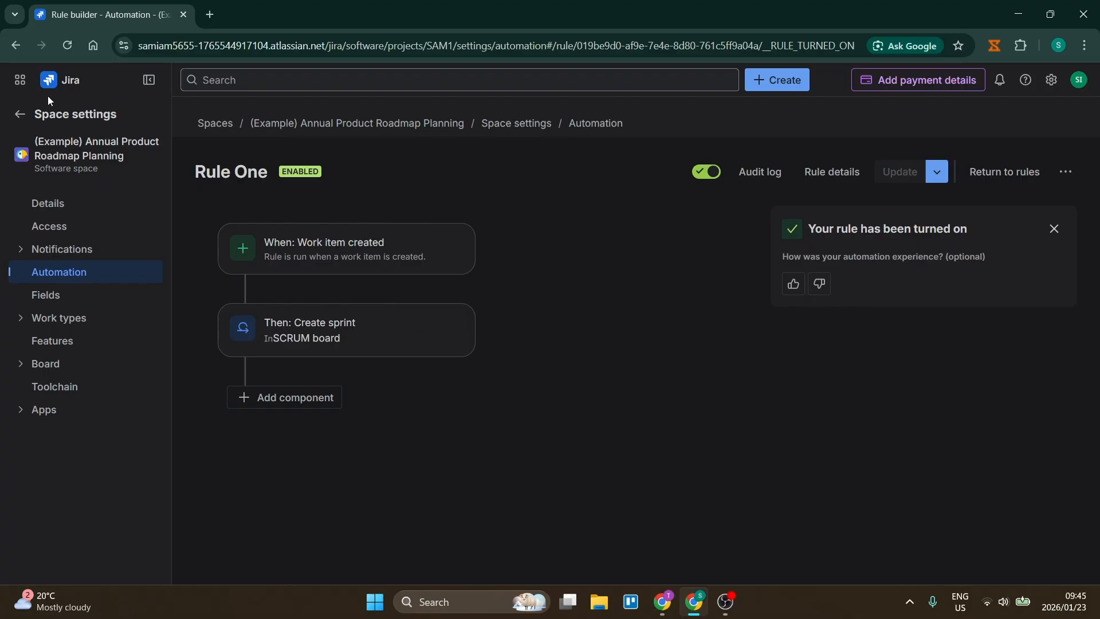
Return to the roadmap planning space and start a new work item with the work type Task.
click(20, 113)
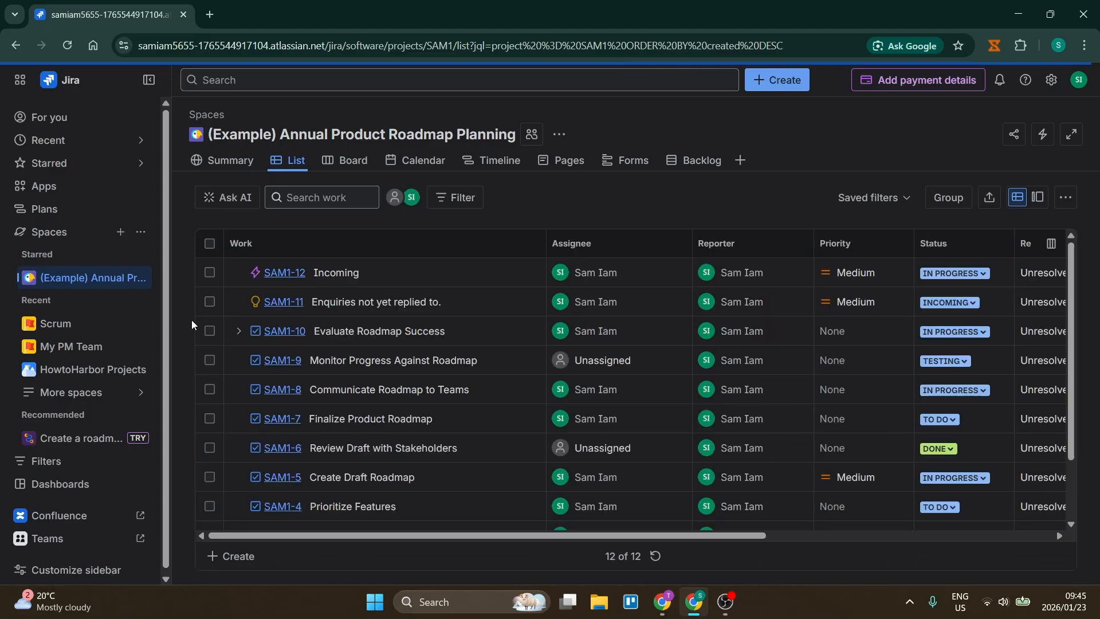
click(747, 79)
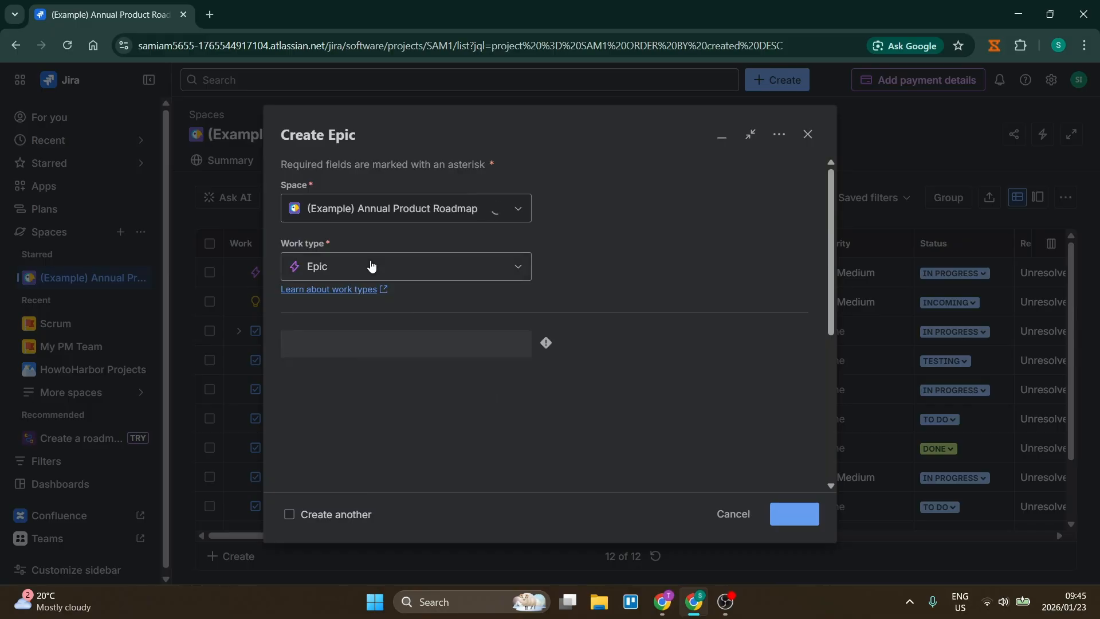
click(371, 265)
click(439, 303)
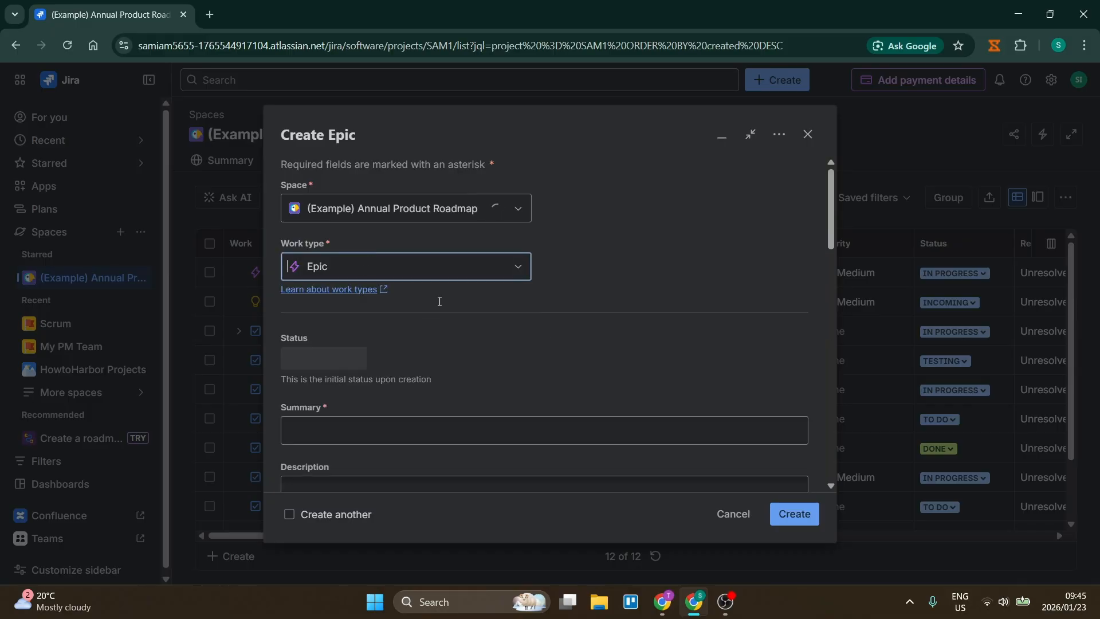
click(391, 267)
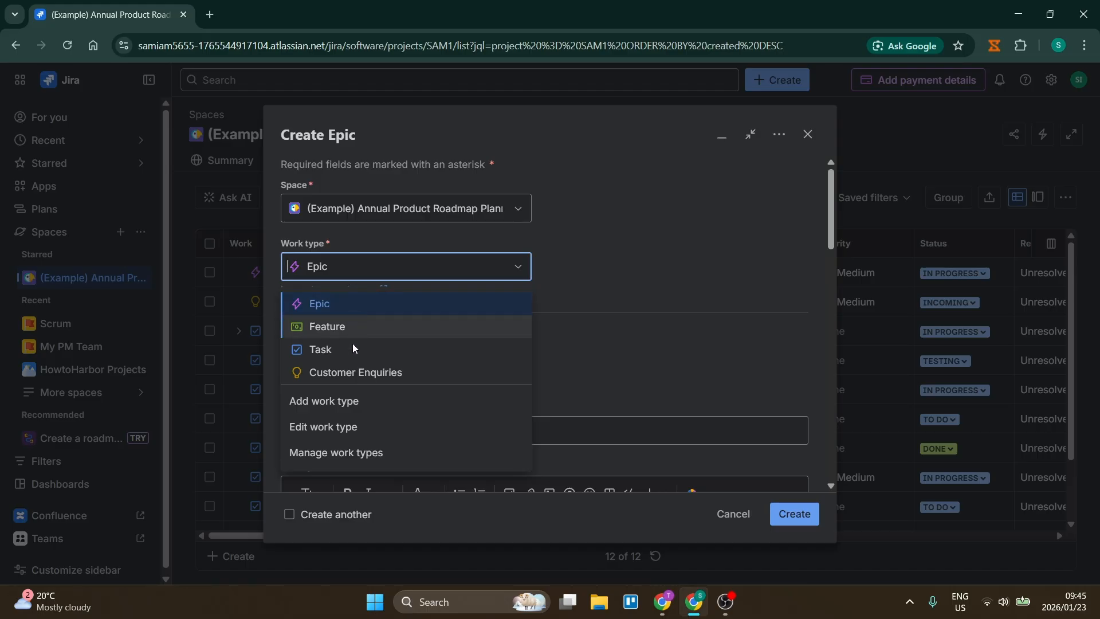
click(380, 257)
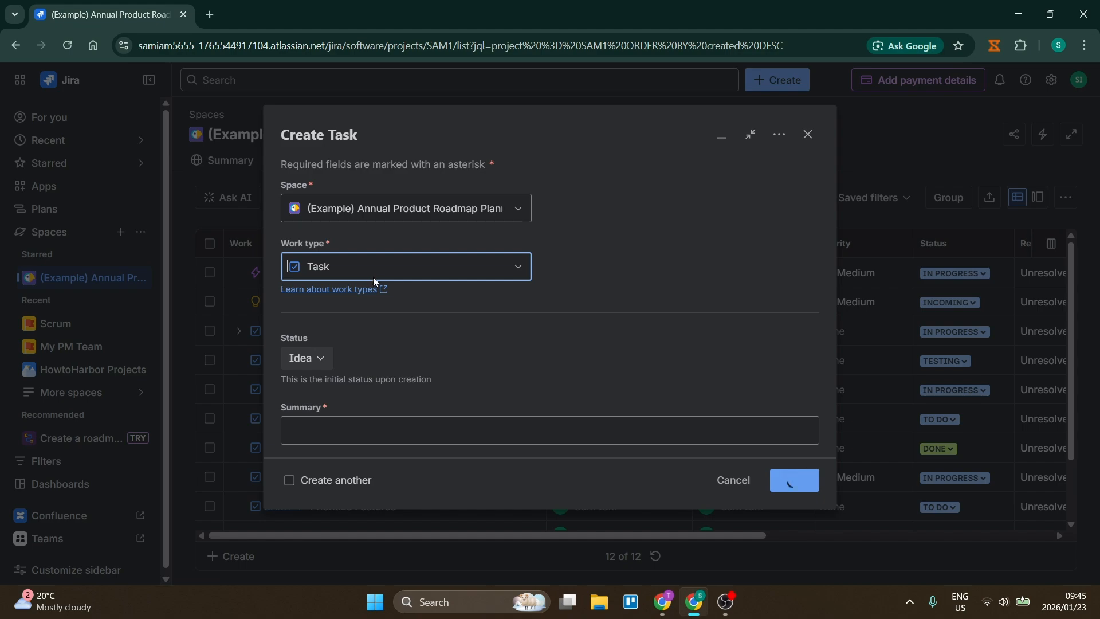
Fill in the task's required summary, leave its sprint unselected, and create the task.
scroll(417, 353, down, 2)
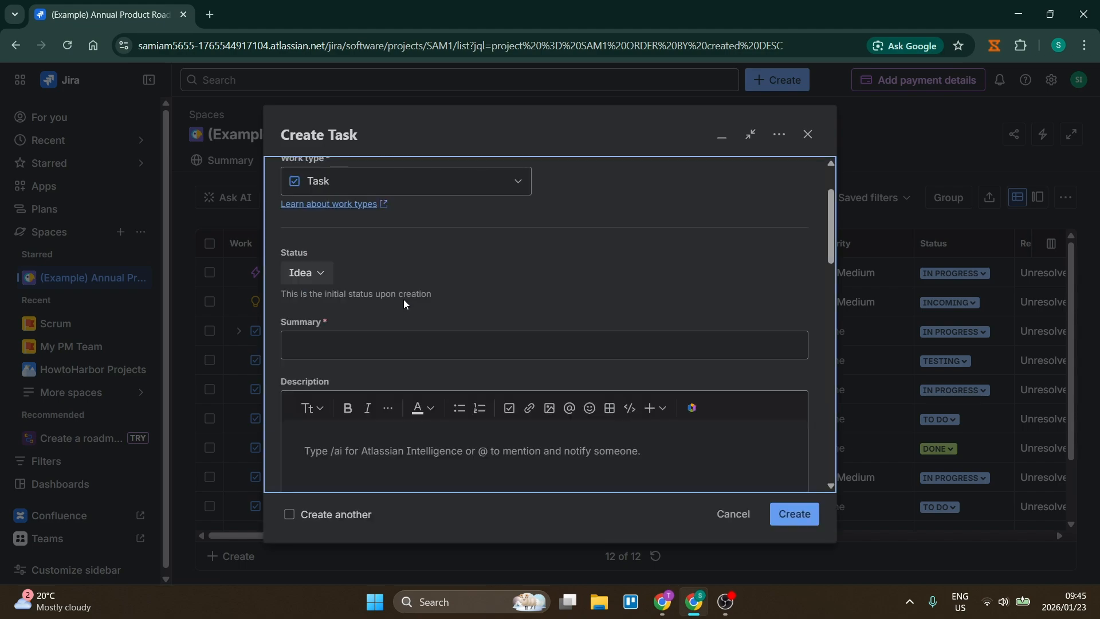
scroll(592, 380, down, 1)
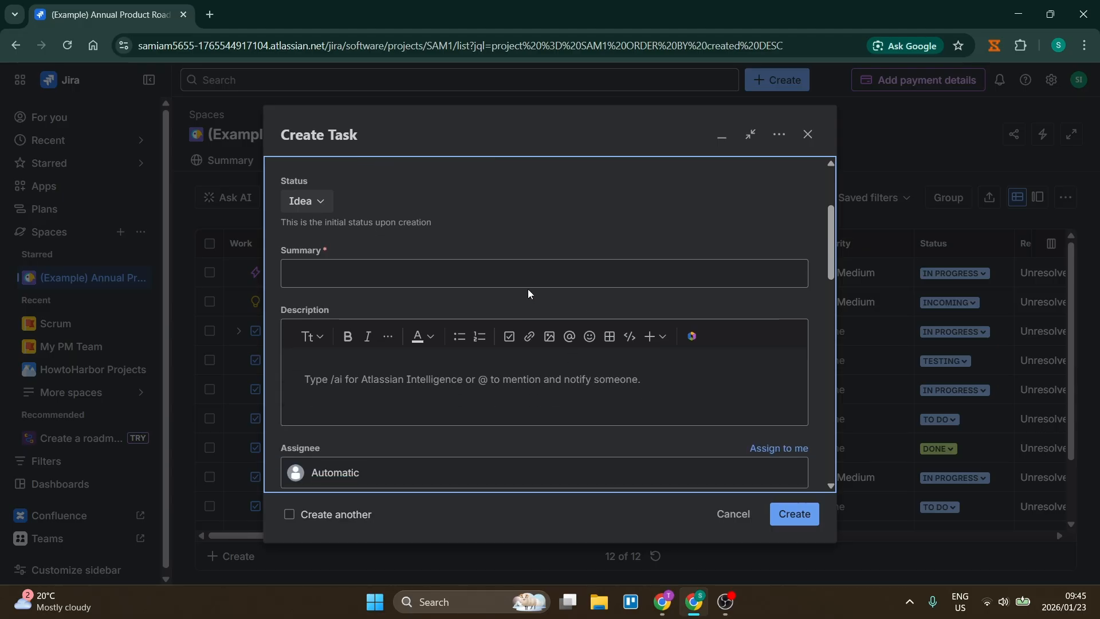
click(522, 274)
scroll(562, 250, down, 7)
scroll(567, 301, down, 5)
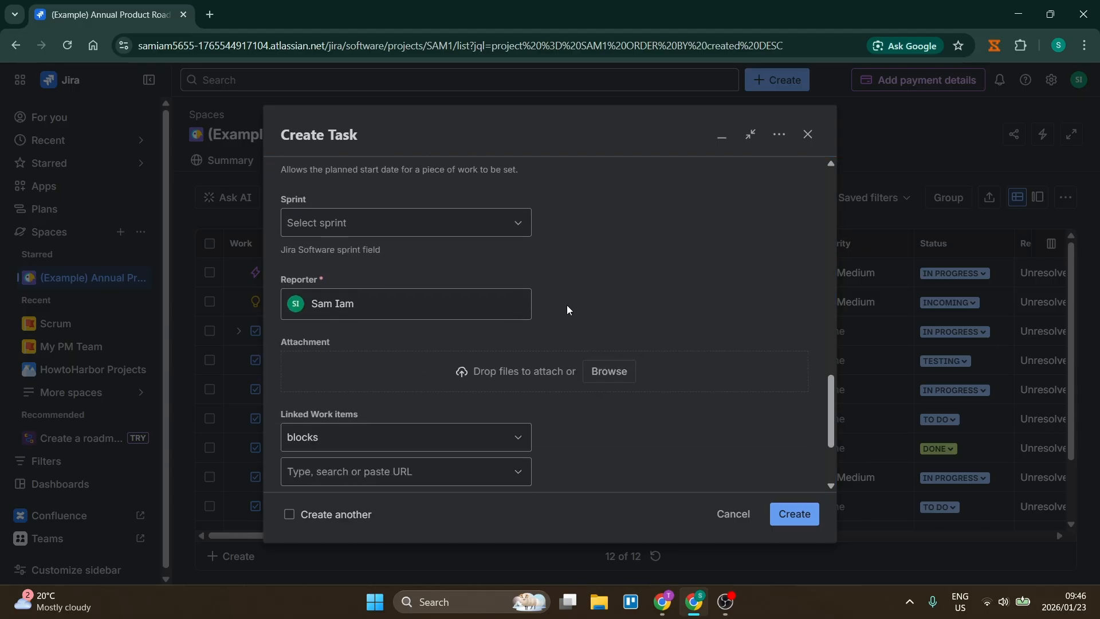
click(784, 511)
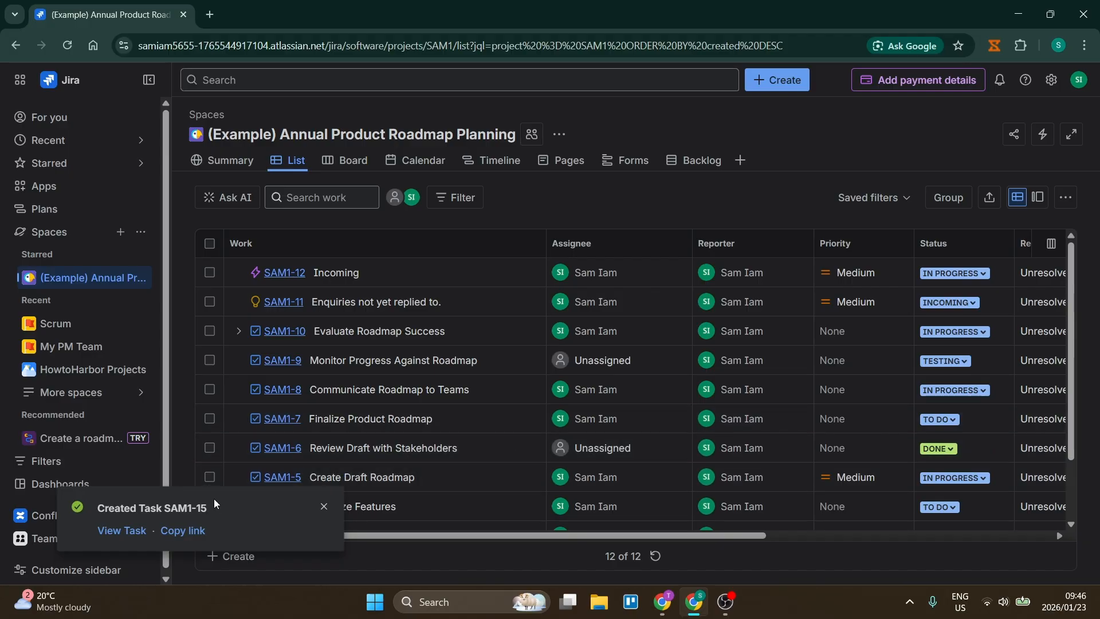
Open the Scrum space's backlog and check its sprints for the one created by the automation rule.
click(59, 325)
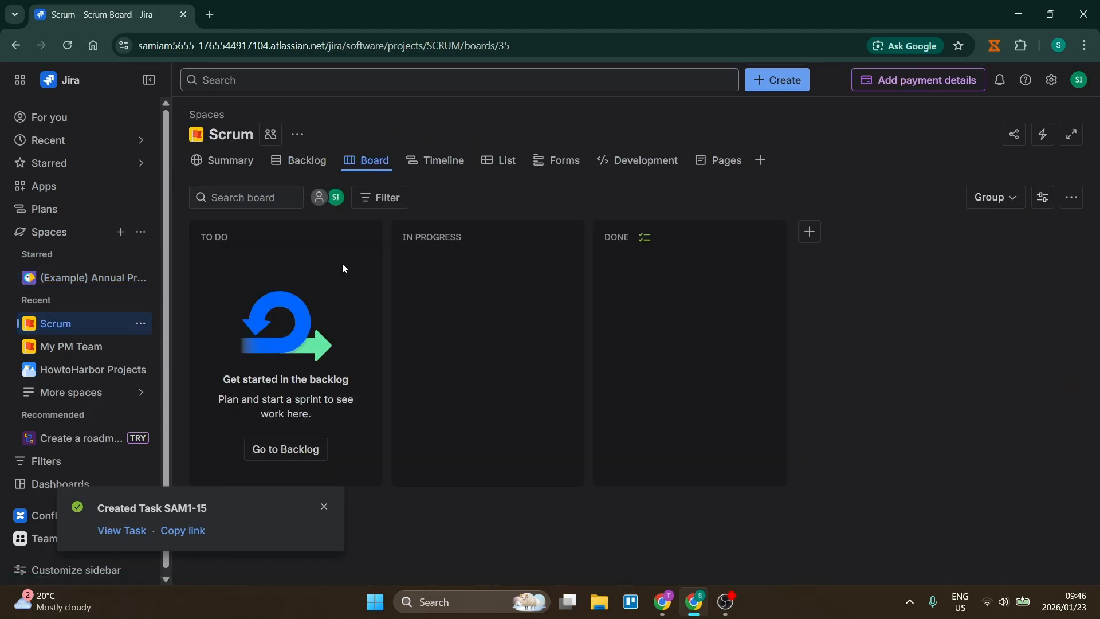
click(296, 160)
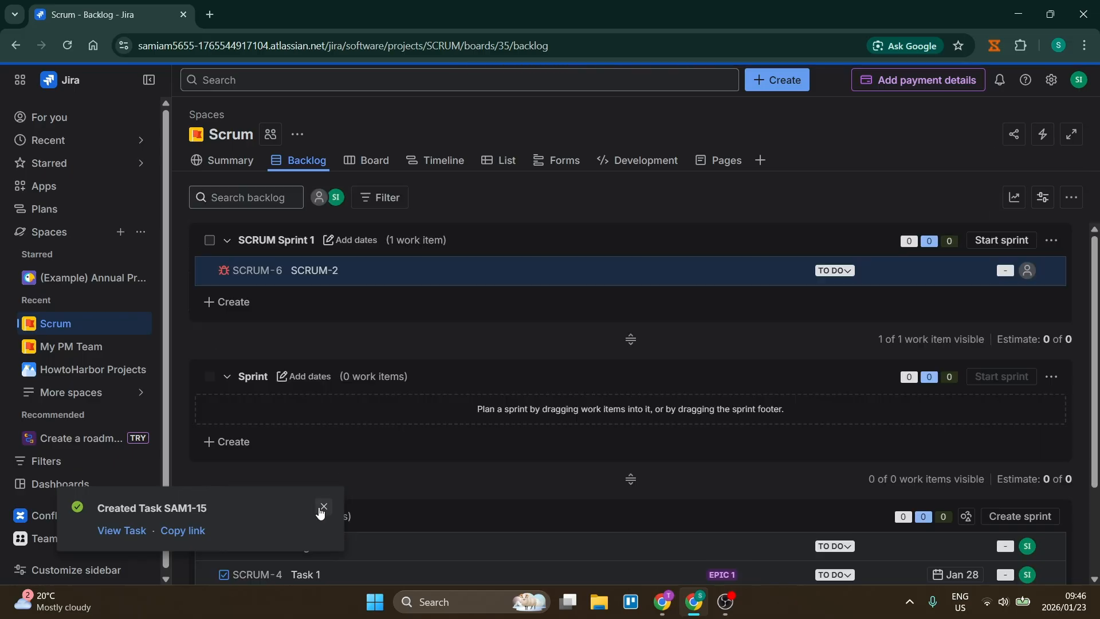
click(322, 507)
scroll(476, 410, down, 2)
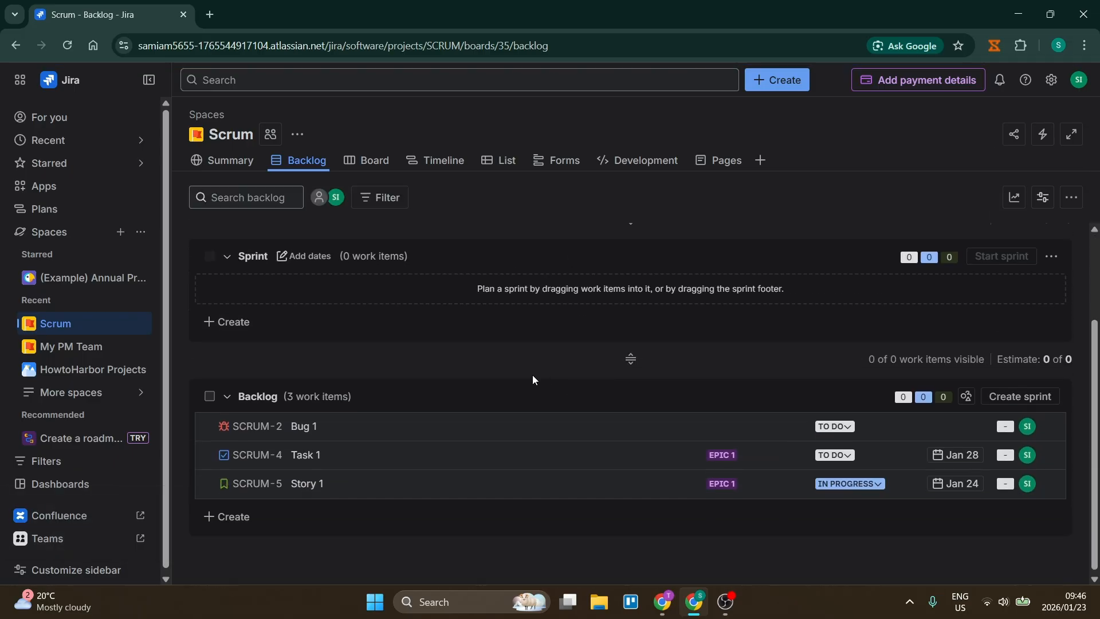
scroll(535, 377, up, 1)
scroll(536, 377, up, 1)
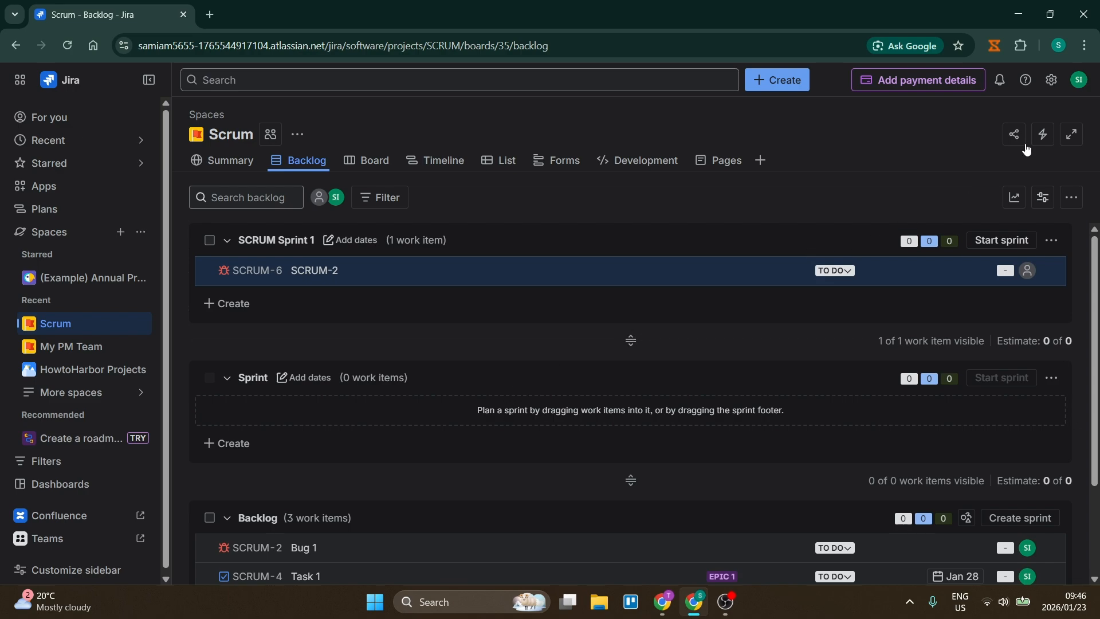
Open the automation template library for the Scrum space and browse its templates for organizing tasks.
click(1042, 135)
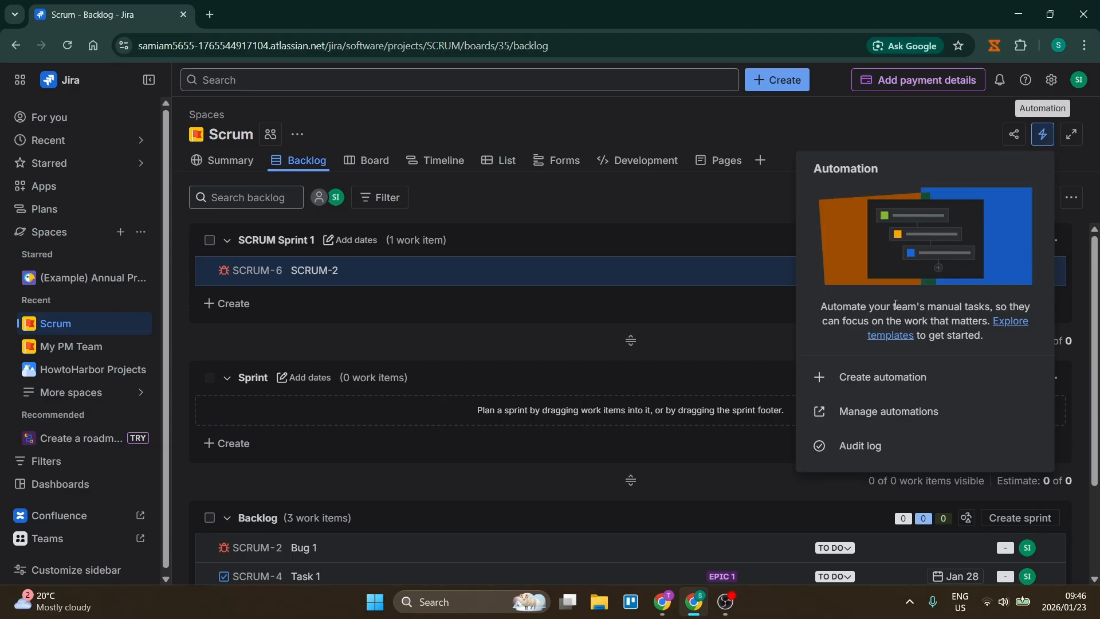
click(890, 336)
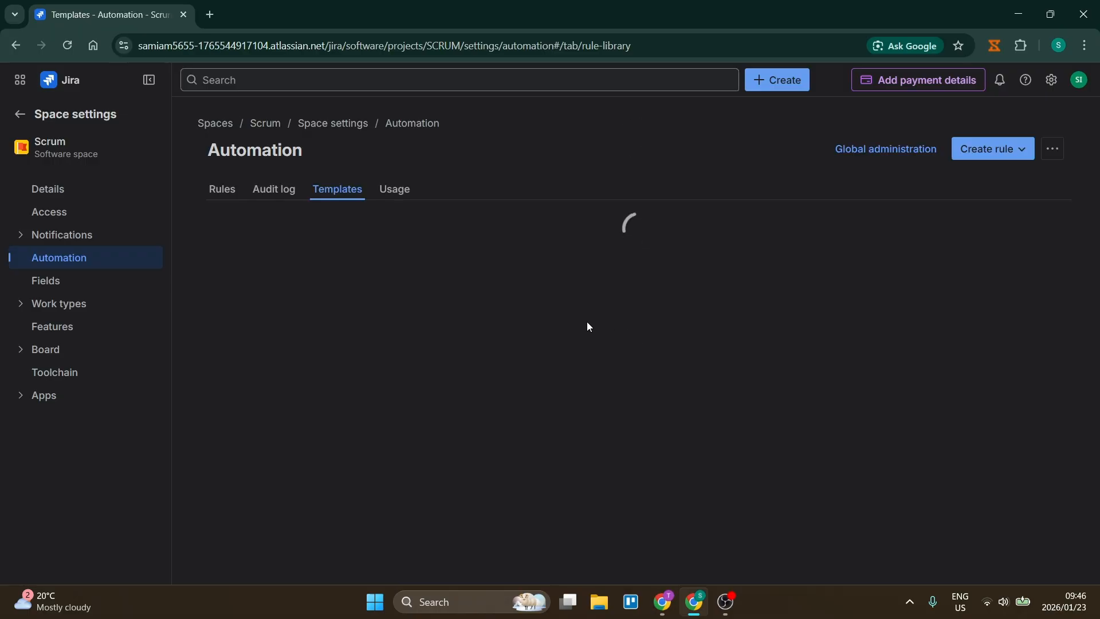
scroll(631, 353, down, 5)
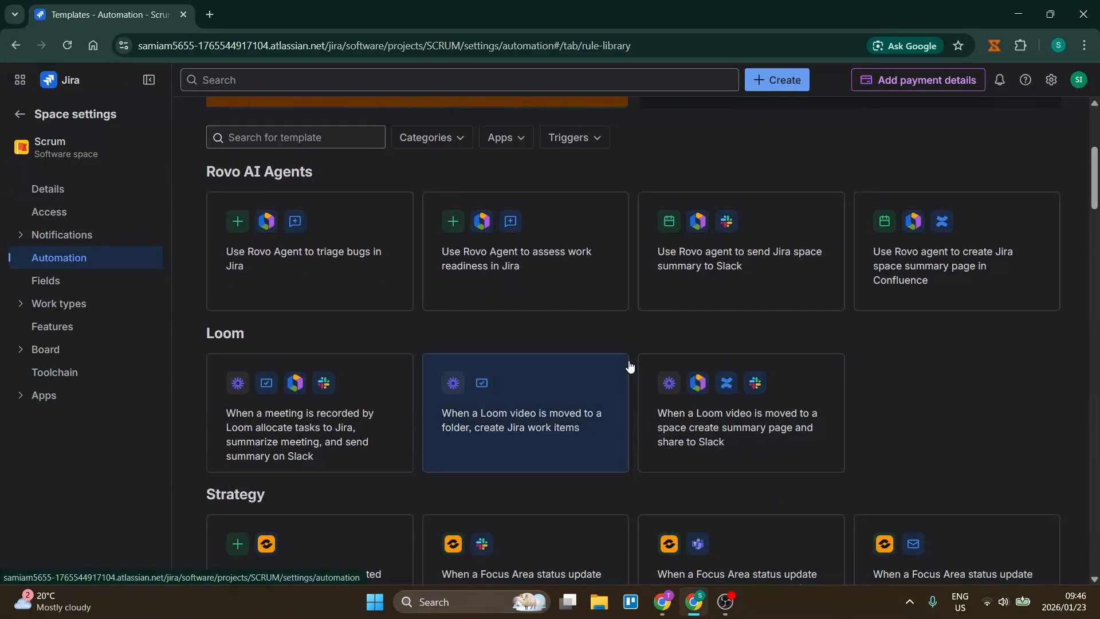
scroll(631, 360, down, 5)
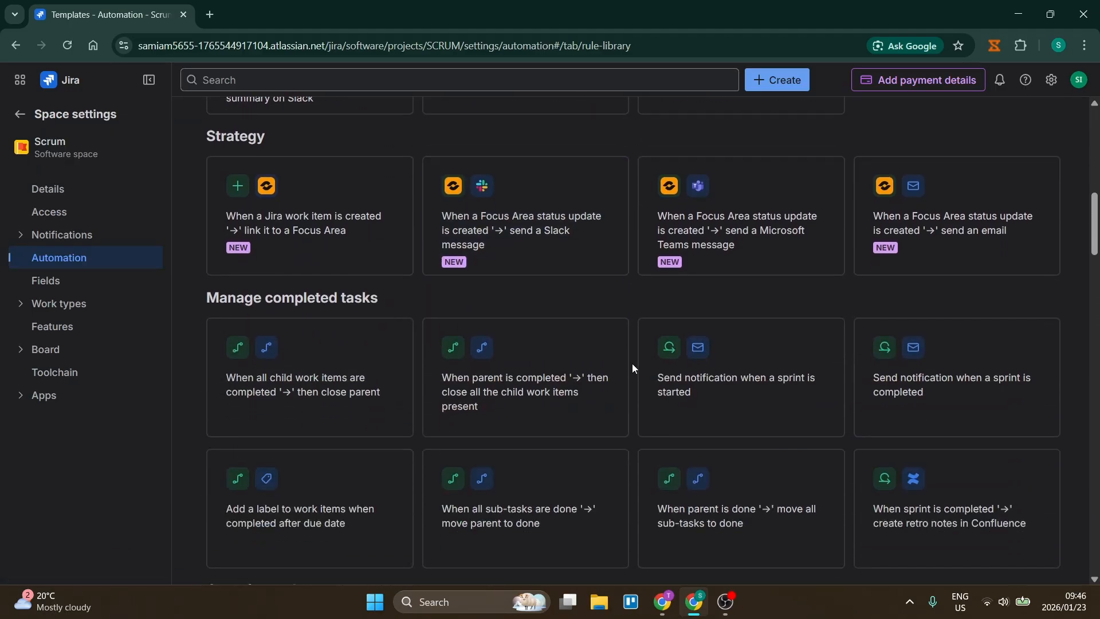
scroll(632, 363, down, 6)
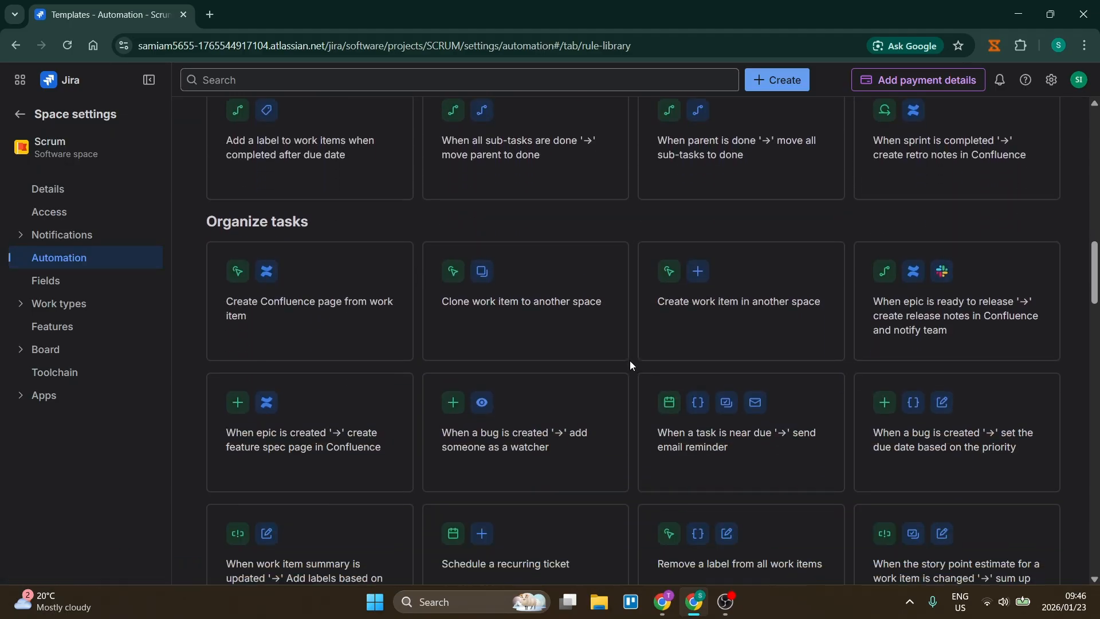
scroll(630, 360, down, 1)
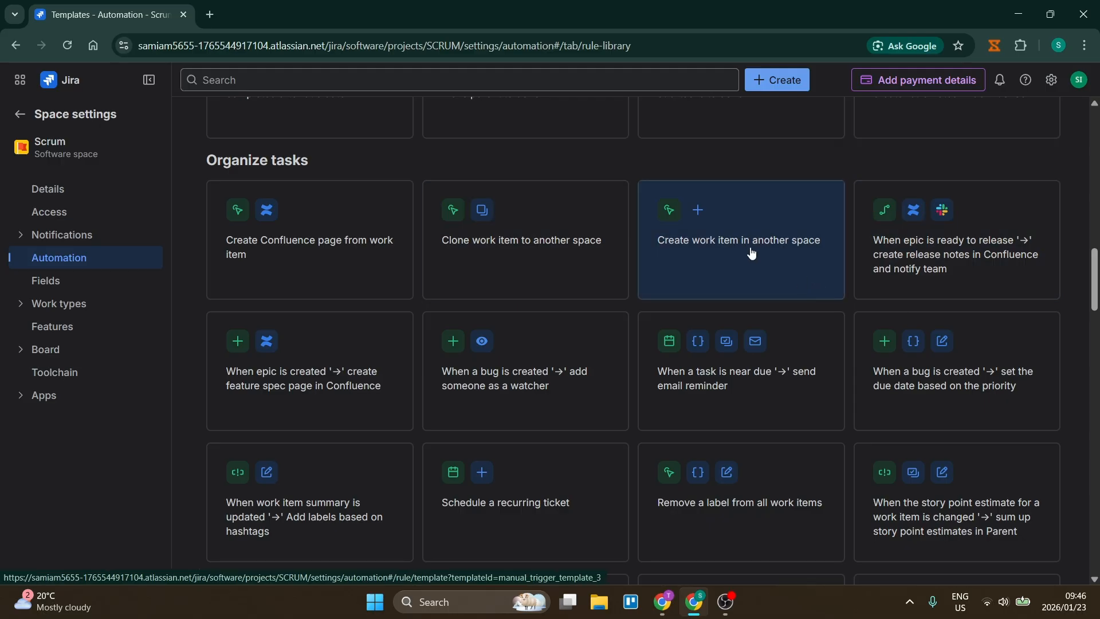
scroll(631, 246, down, 6)
scroll(499, 173, down, 7)
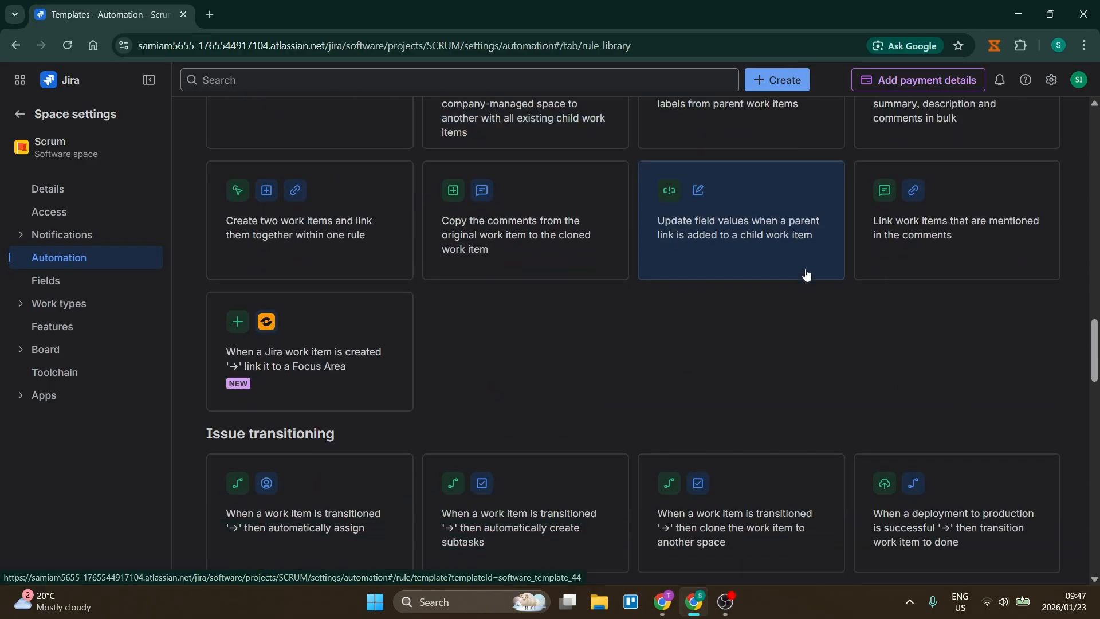
scroll(643, 332, up, 5)
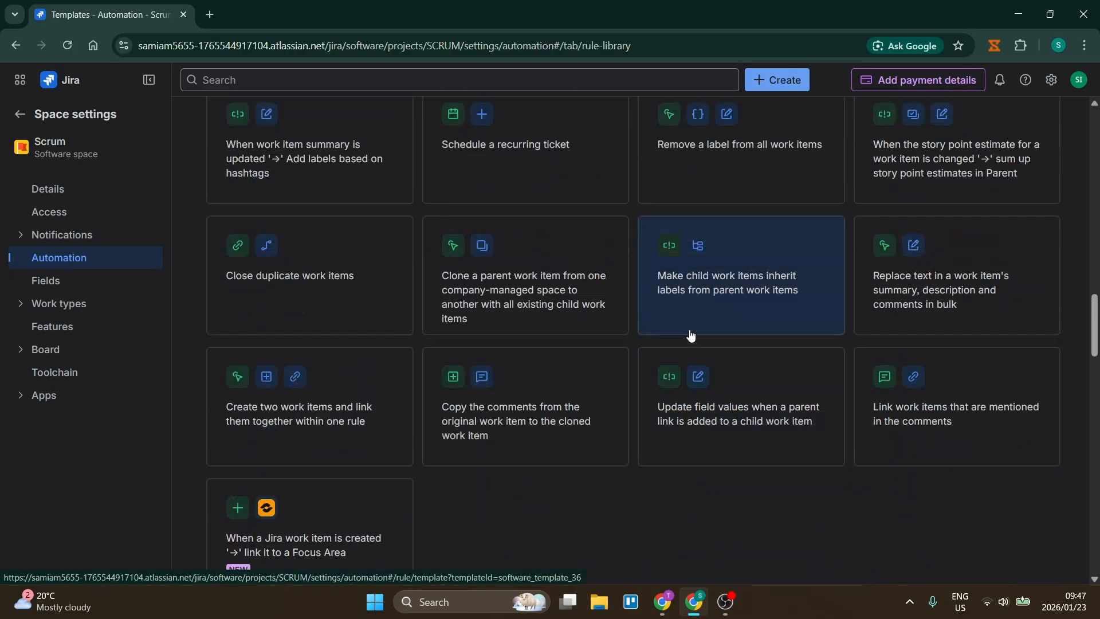
Open the template "Make child work items inherit labels from parent work items" and inspect its Children branch and Edit work item fields action.
click(711, 270)
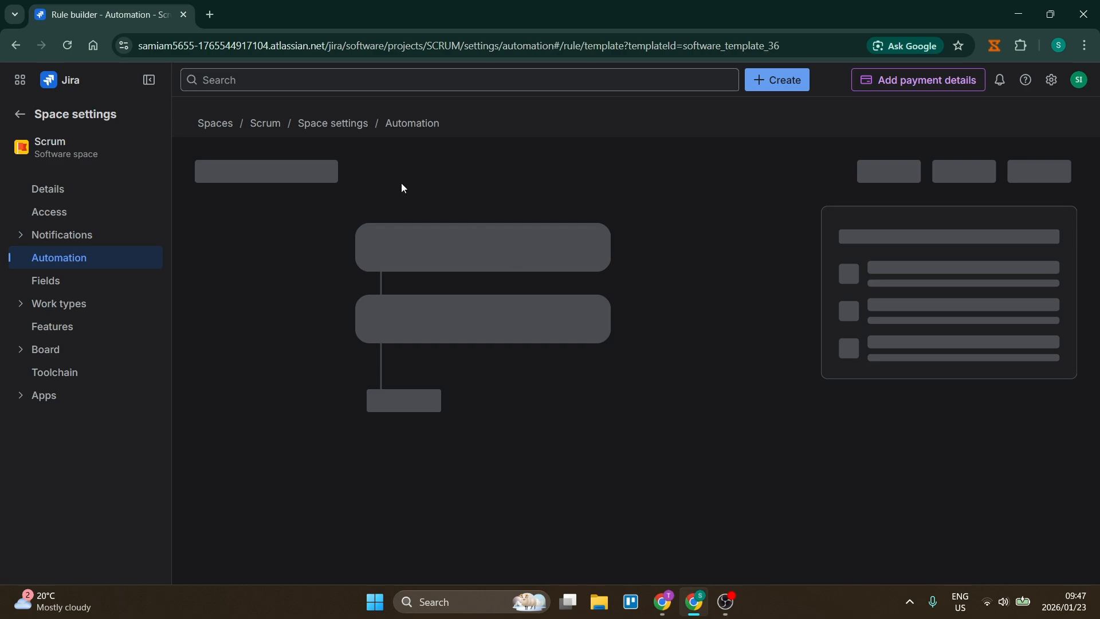
scroll(371, 348, down, 2)
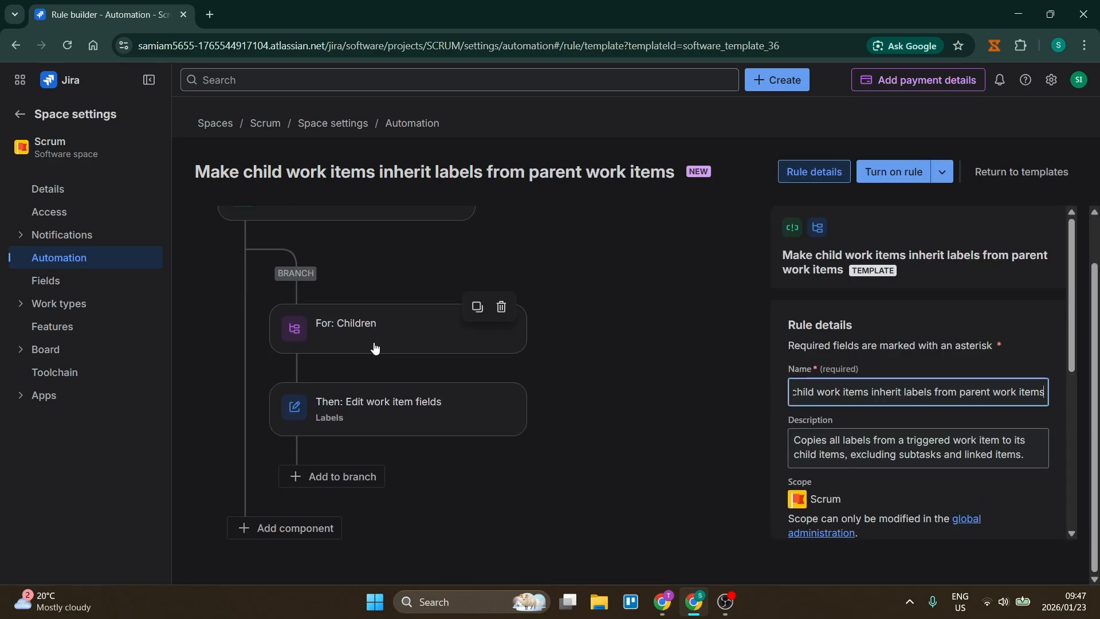
scroll(343, 401, up, 1)
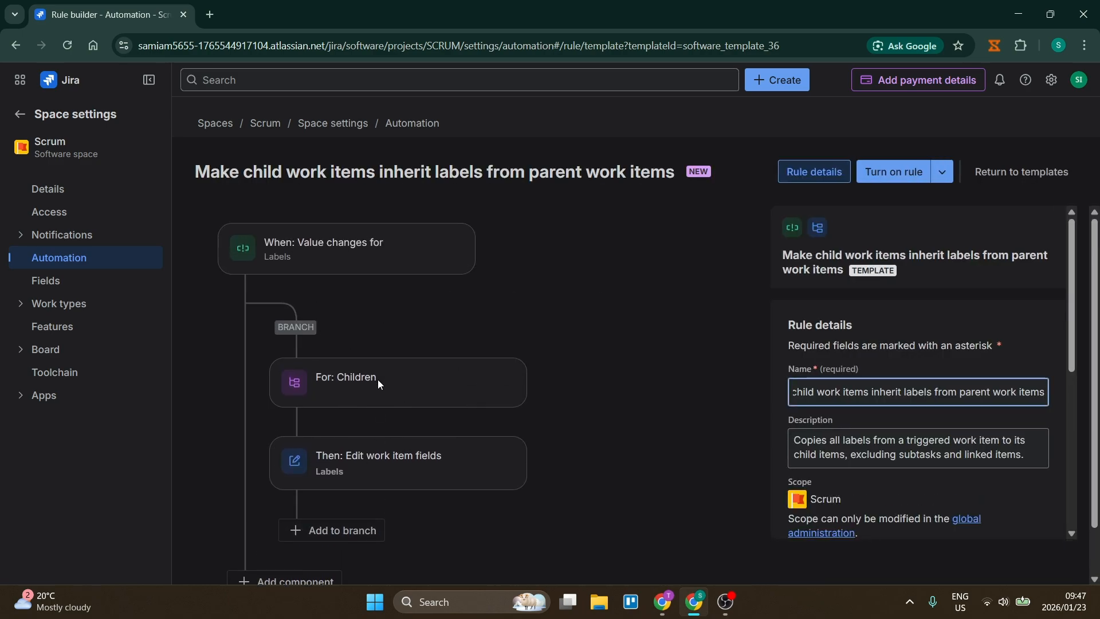
click(366, 384)
click(378, 460)
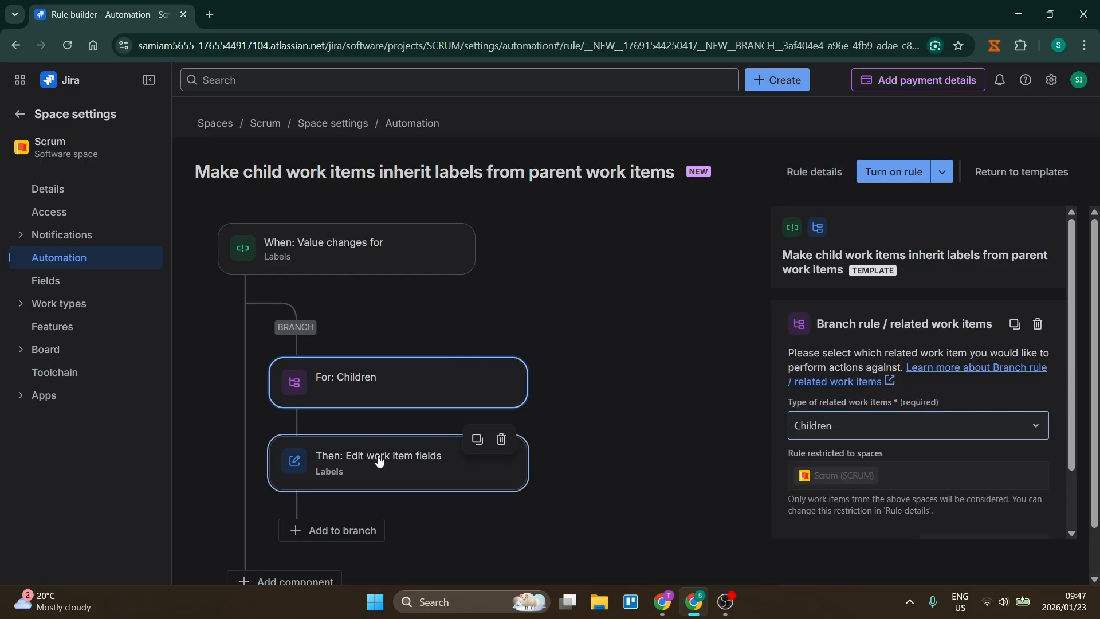